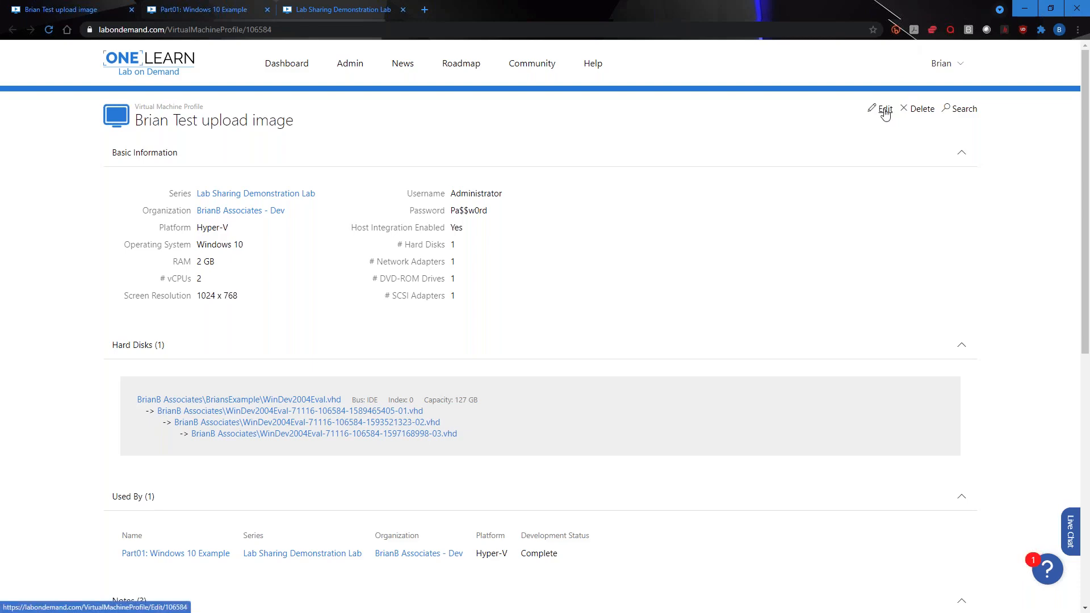
- Open the Brian Test upload image virtual machine profile for editing and examine its basic information, network adapter and hard disk settings
click(883, 109)
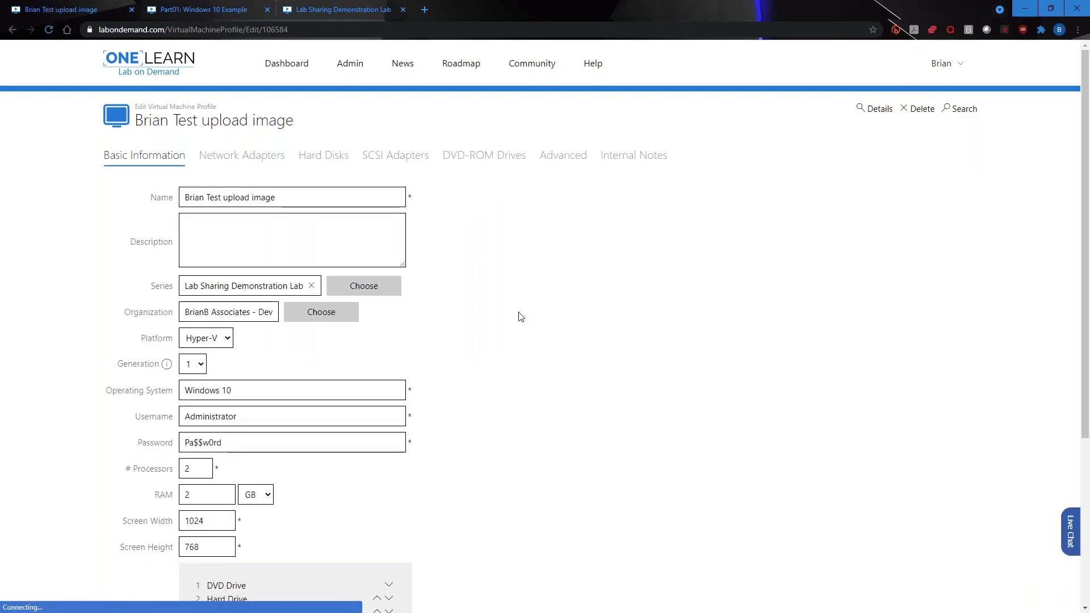
scroll(422, 293, down, 4)
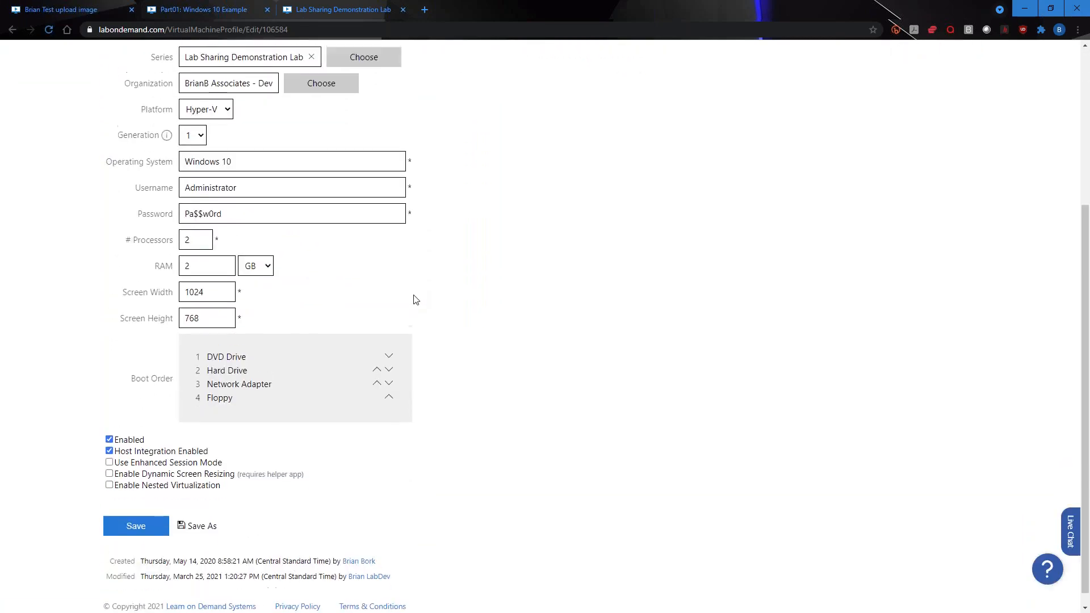
scroll(420, 283, up, 3)
scroll(420, 265, up, 2)
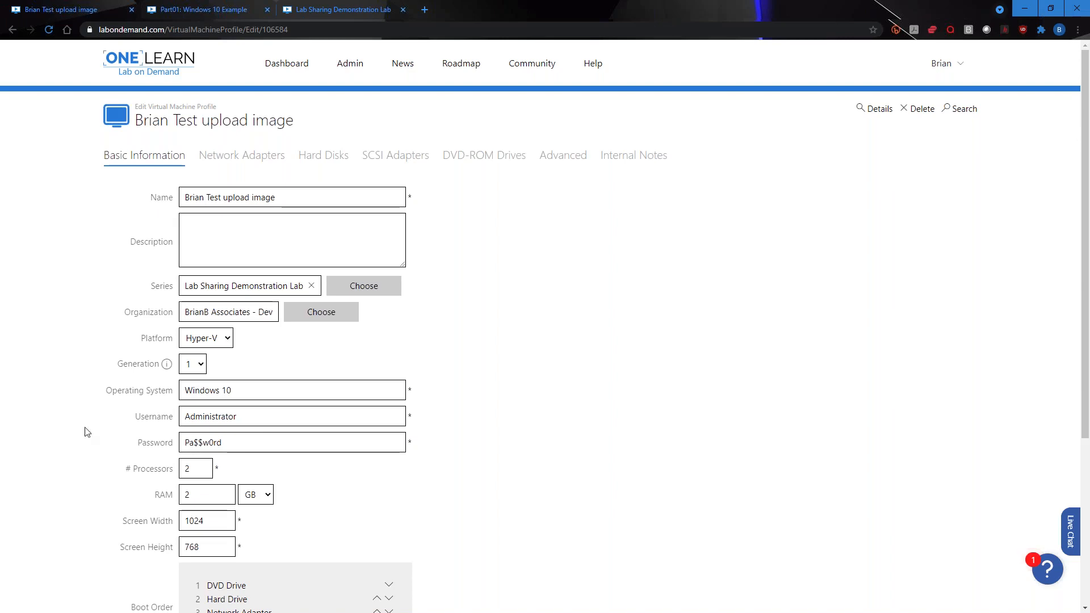
scroll(142, 336, down, 3)
scroll(142, 336, up, 3)
click(238, 156)
click(338, 154)
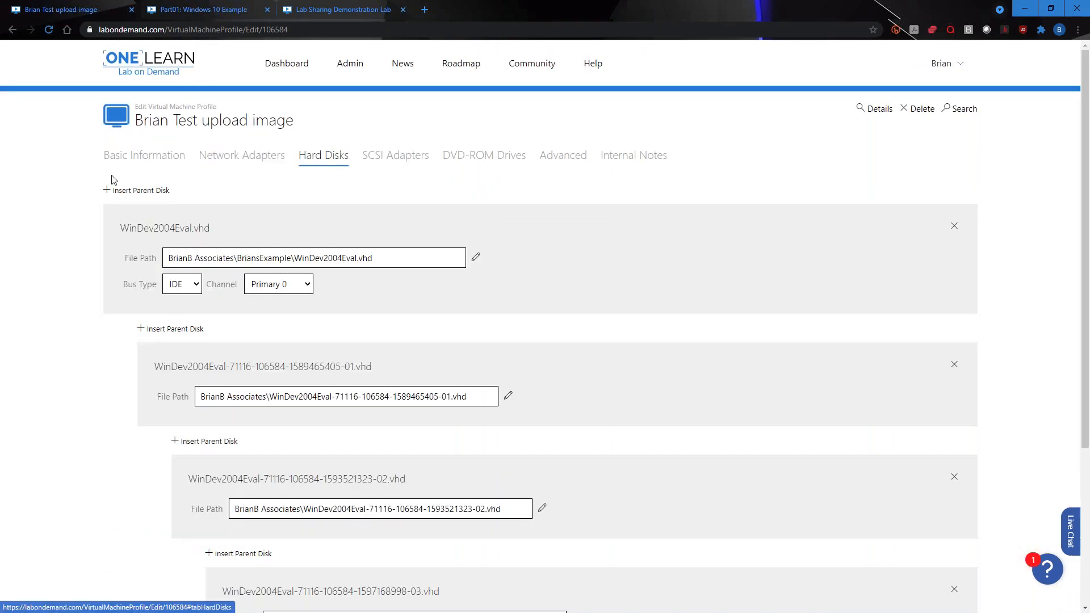
click(139, 154)
scroll(292, 245, down, 4)
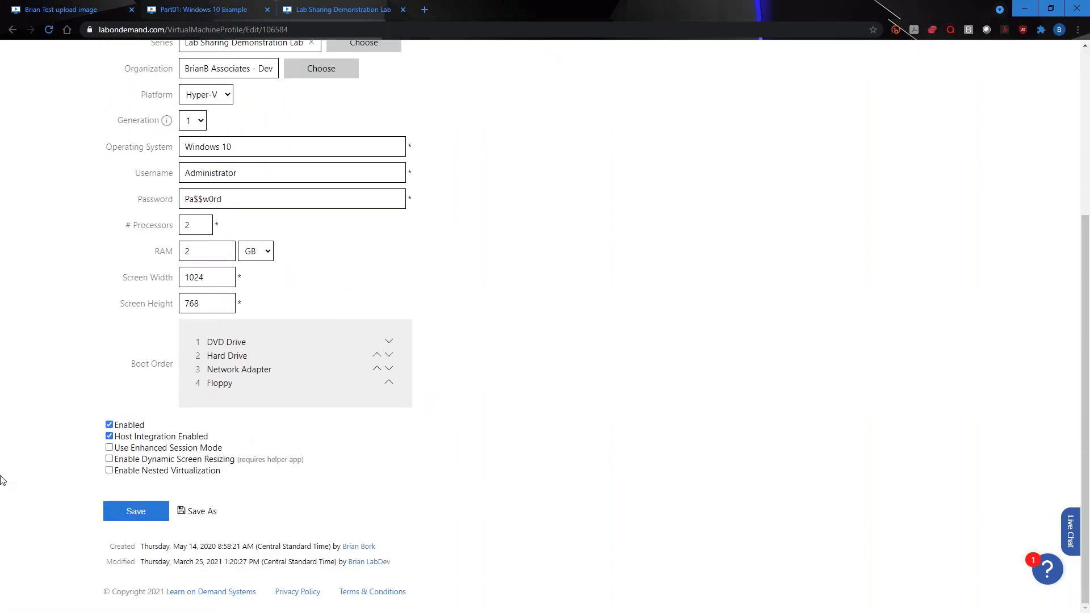
- Save a copy of the virtual machine profile under the new name "Brian's Saved Example"
click(202, 511)
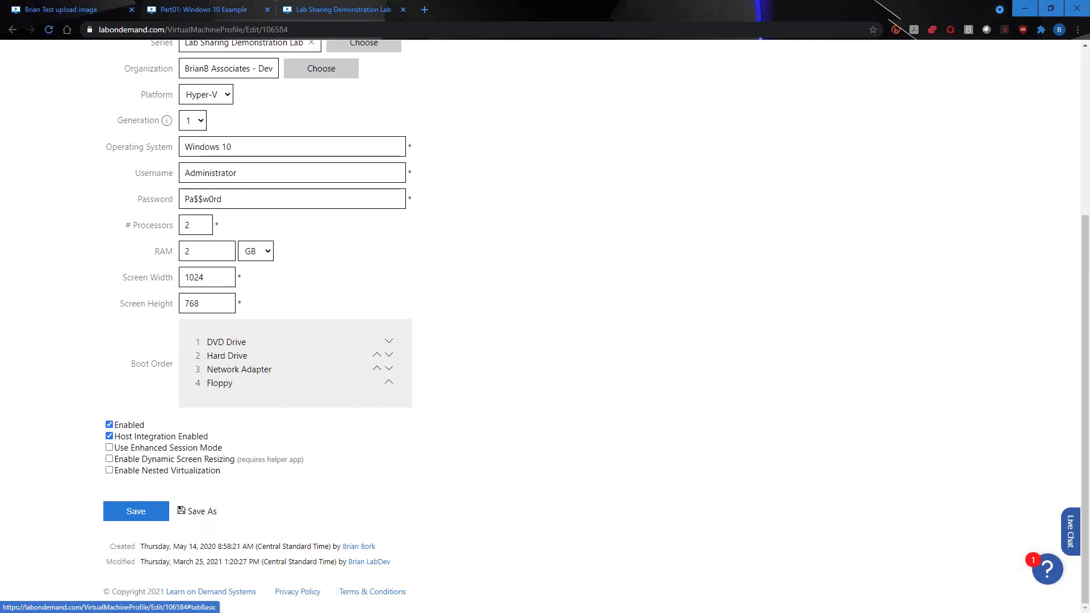
scroll(329, 165, down, 5)
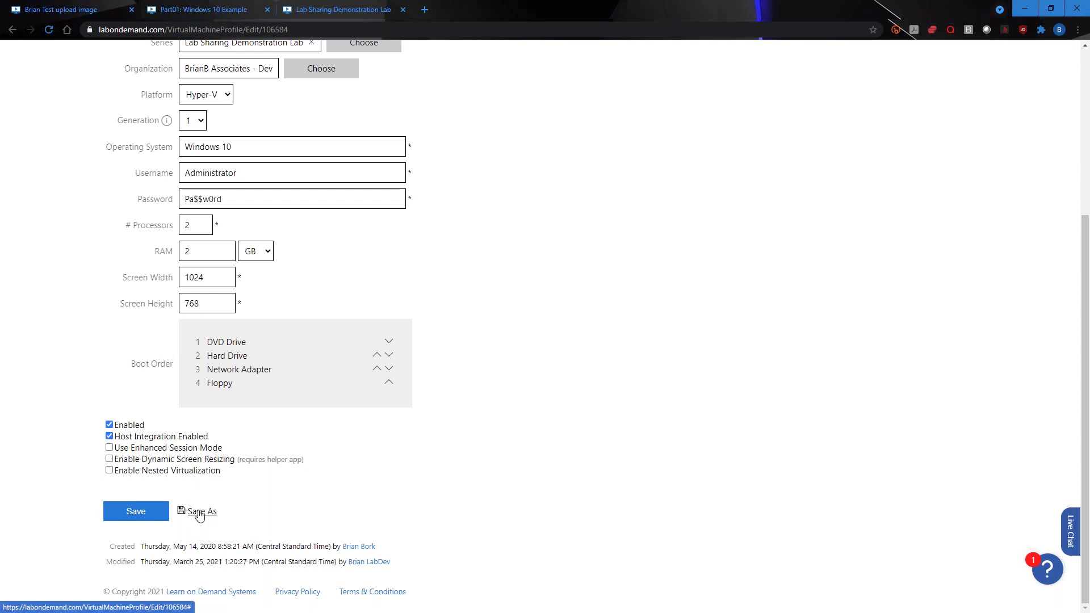
click(198, 514)
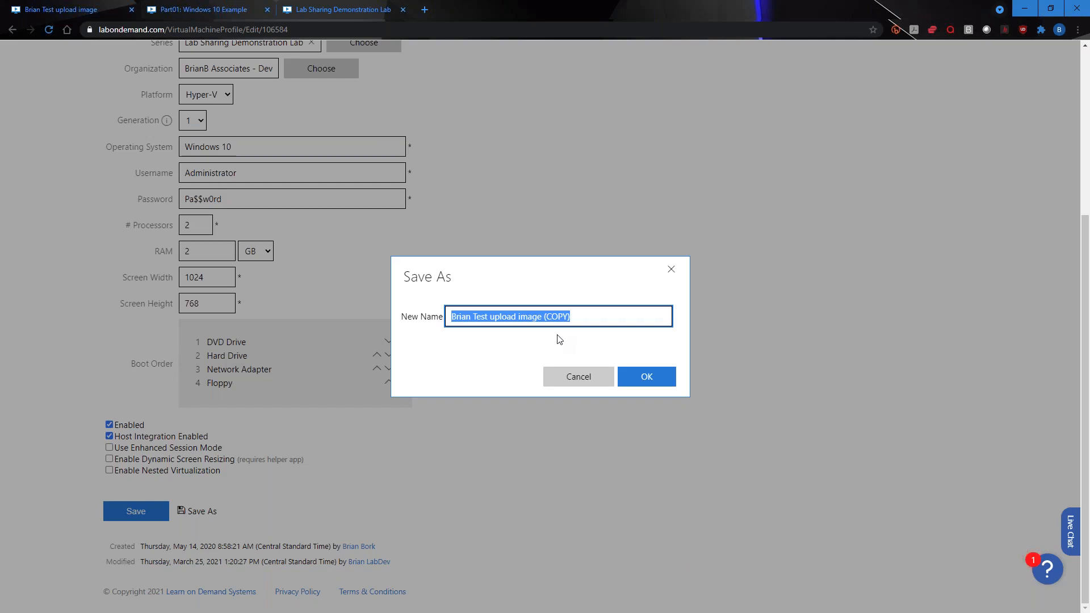
drag(592, 313, 135, 298)
text(Brian's Sa)
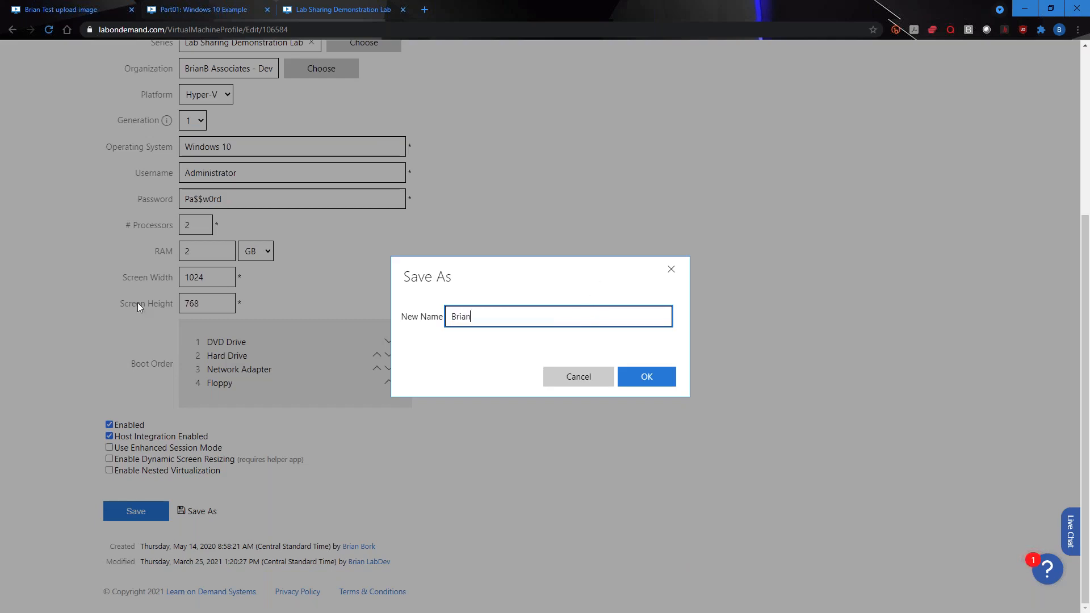
text(ved Example)
click(645, 378)
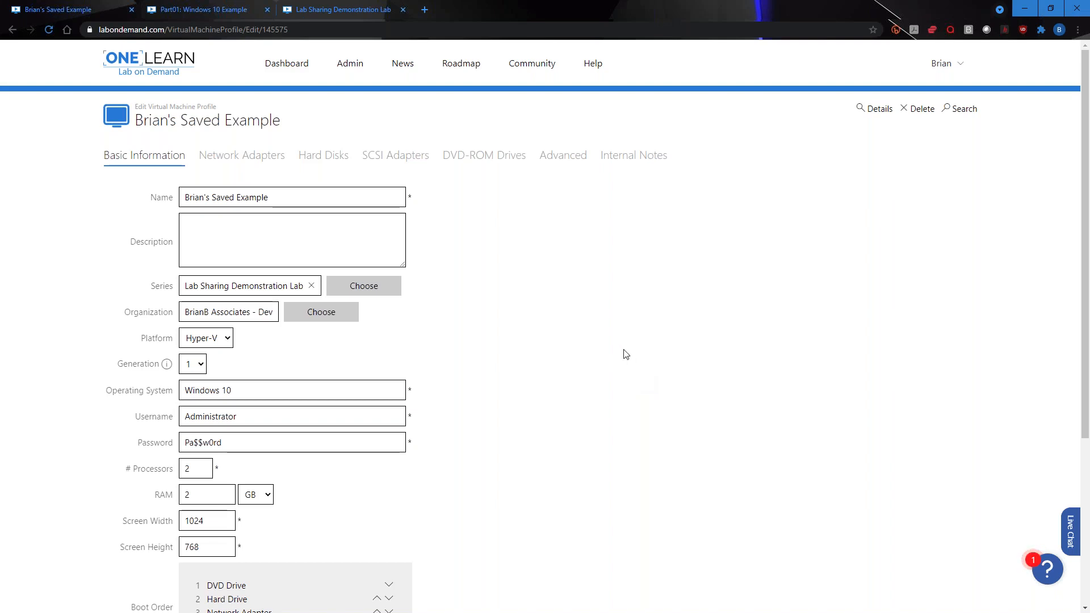
- Examine the basic information settings of the copied virtual machine profile
scroll(350, 278, down, 1)
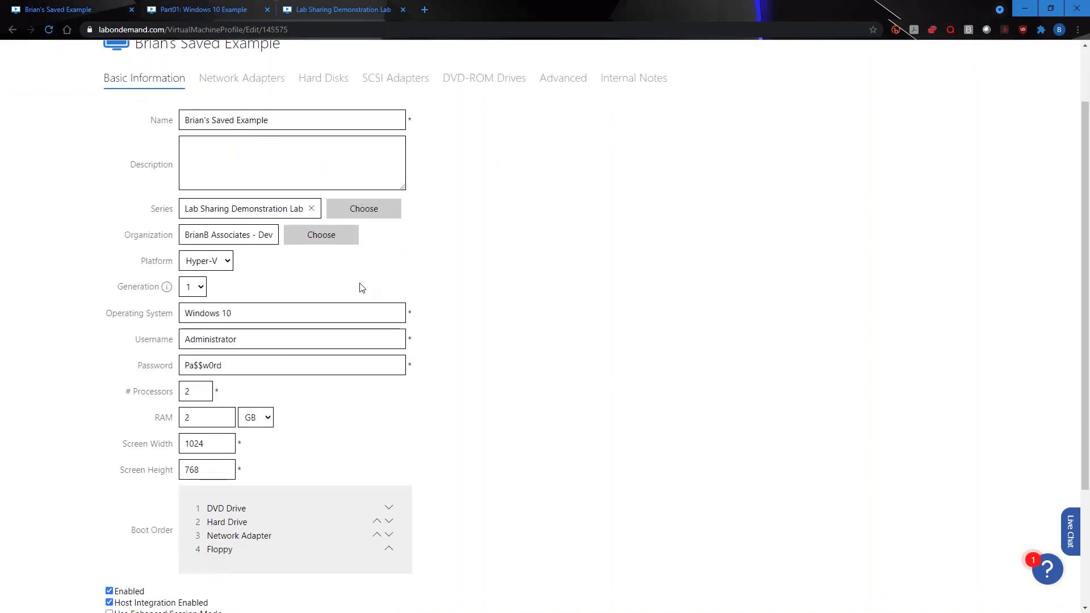
scroll(359, 286, down, 2)
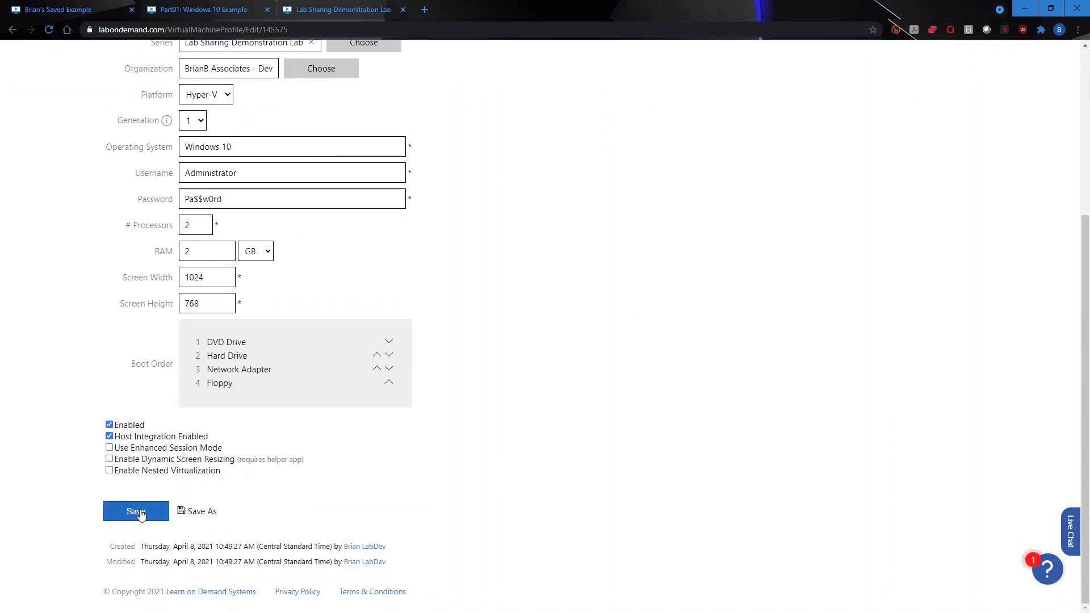
click(137, 511)
drag(301, 121, 136, 118)
scroll(357, 233, down, 3)
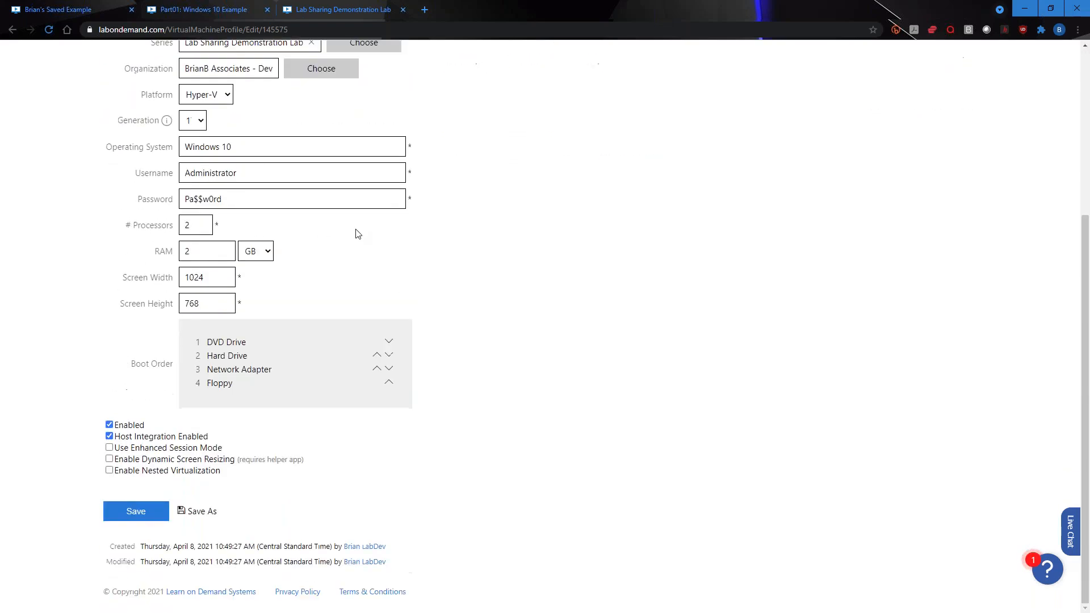
scroll(596, 270, up, 3)
click(601, 267)
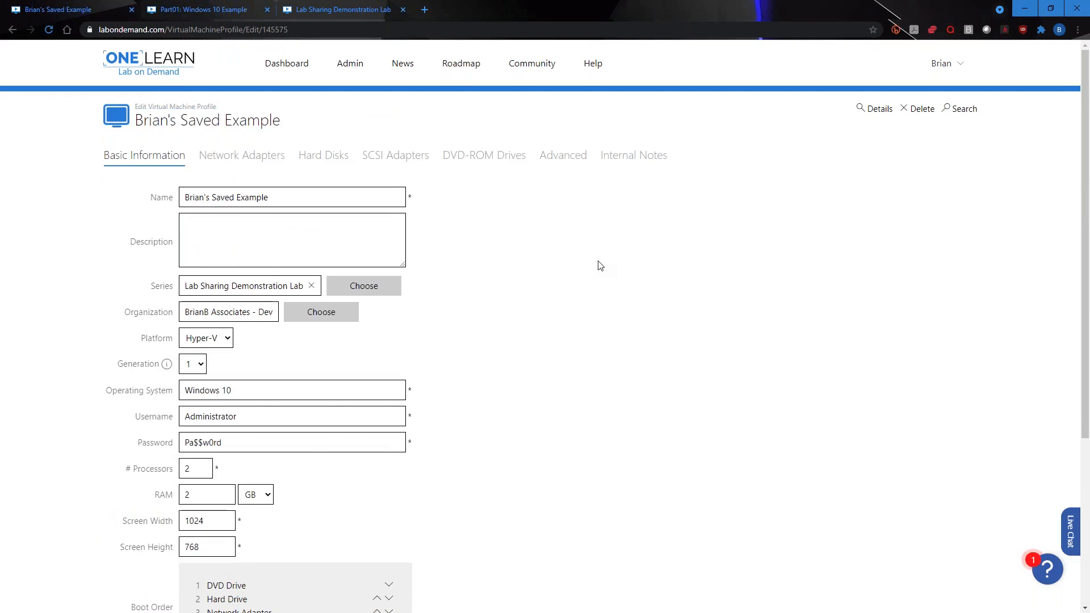
- Save the copied profile with the note "I created a gold copy of my VM"
scroll(414, 587, down, 5)
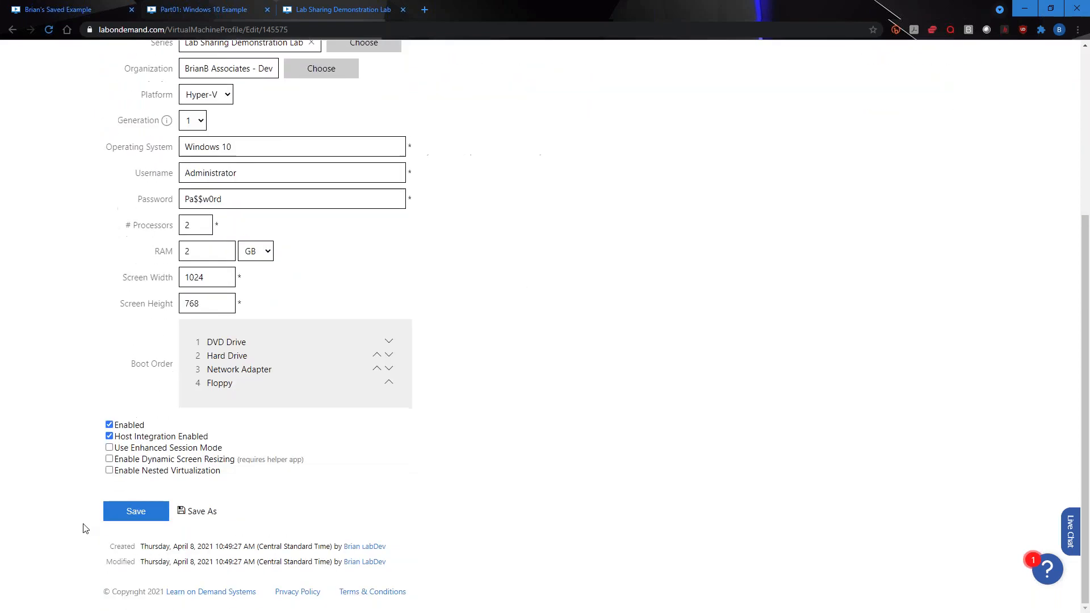
click(153, 512)
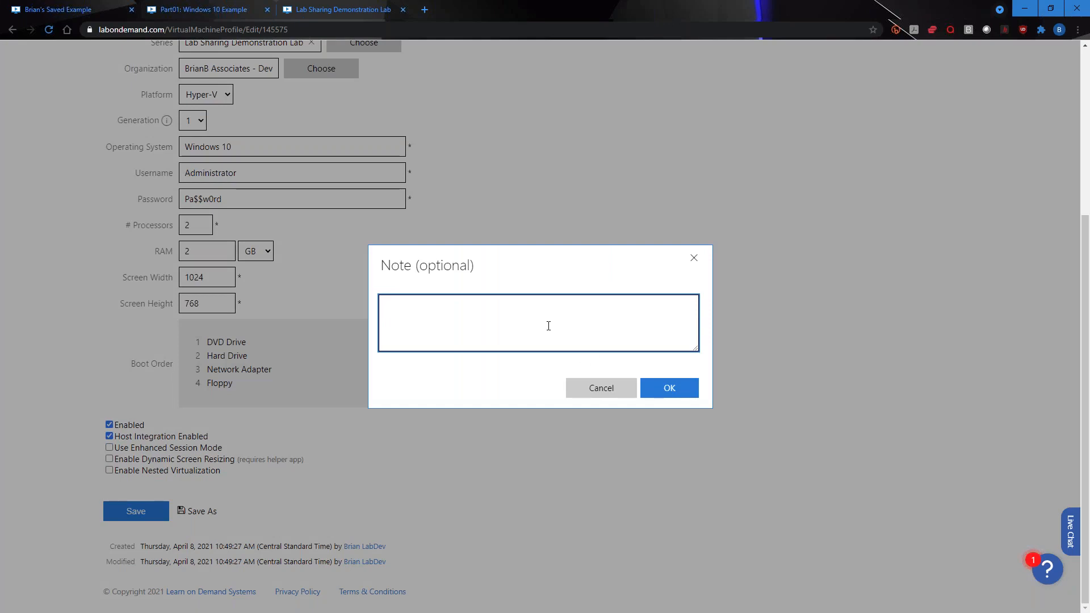
text(I created a gold )
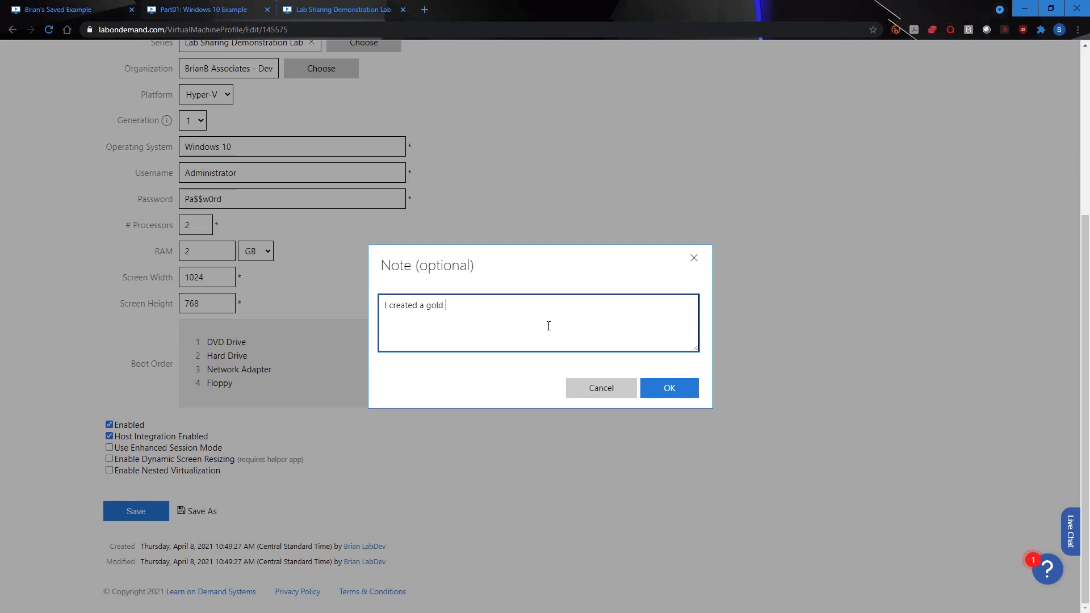
text(copy of my VM)
click(669, 389)
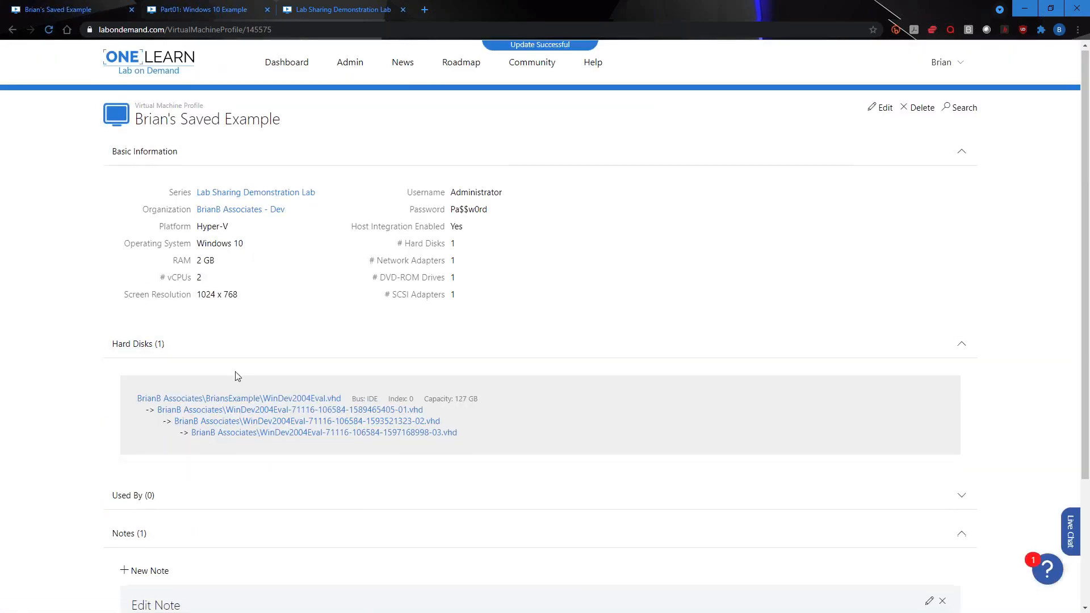
- Check the saved profile's Used By section and its notes
scroll(236, 376, down, 3)
click(129, 347)
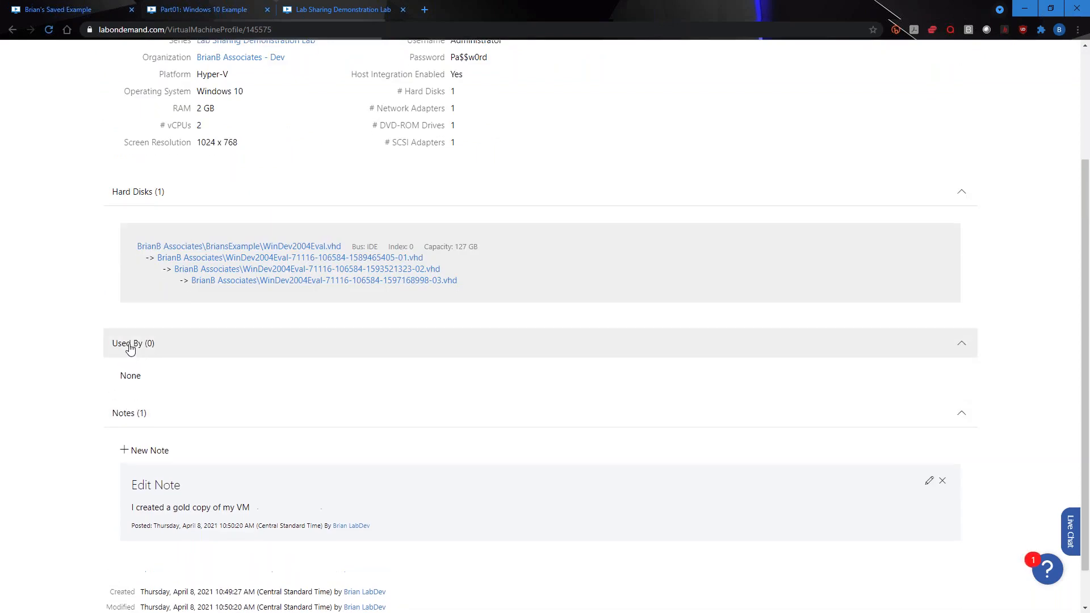
drag(128, 346, 133, 346)
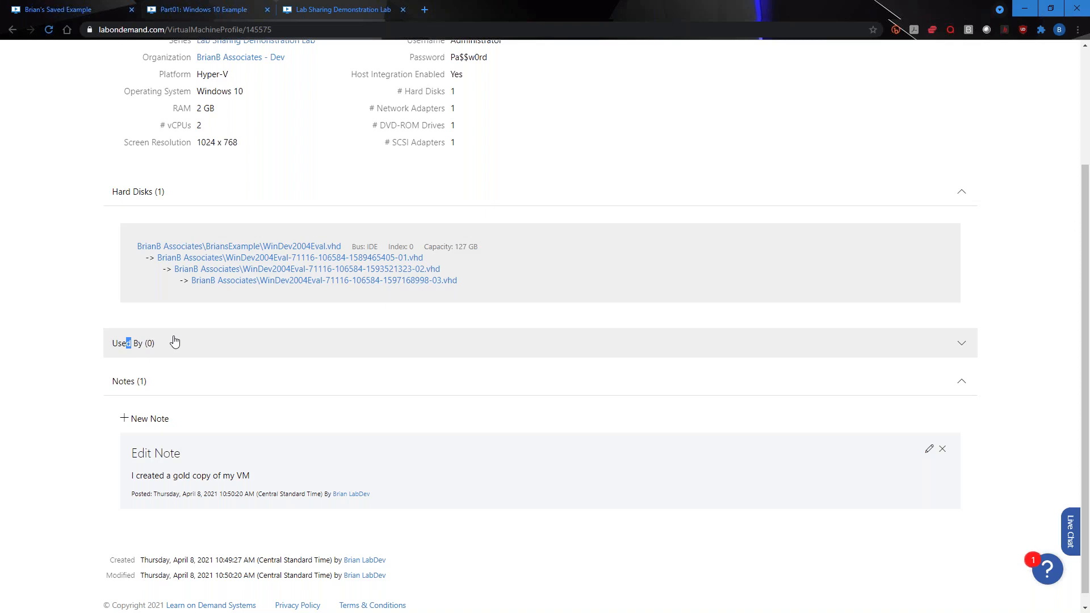
scroll(209, 316, up, 3)
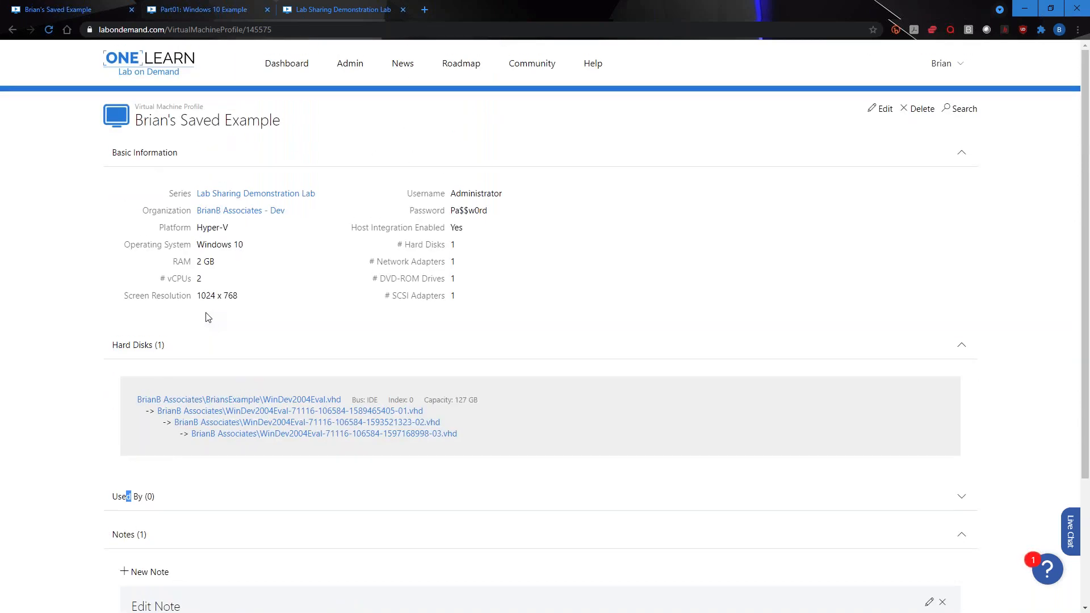
- Edit the Part01: Windows 10 Example lab profile and add the Brian's Saved Example virtual machine to it
click(200, 14)
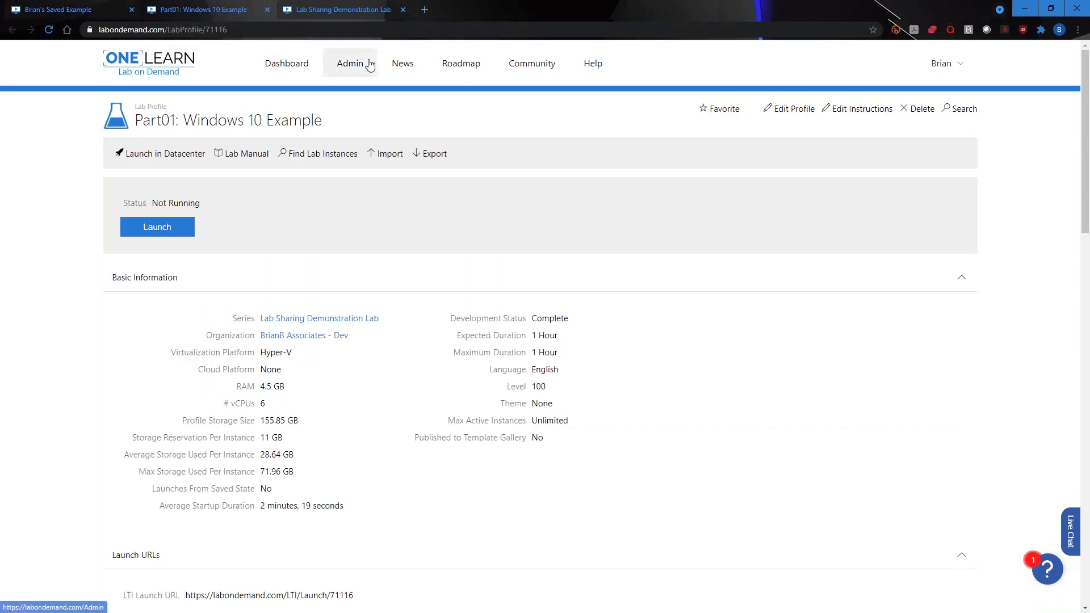
click(794, 109)
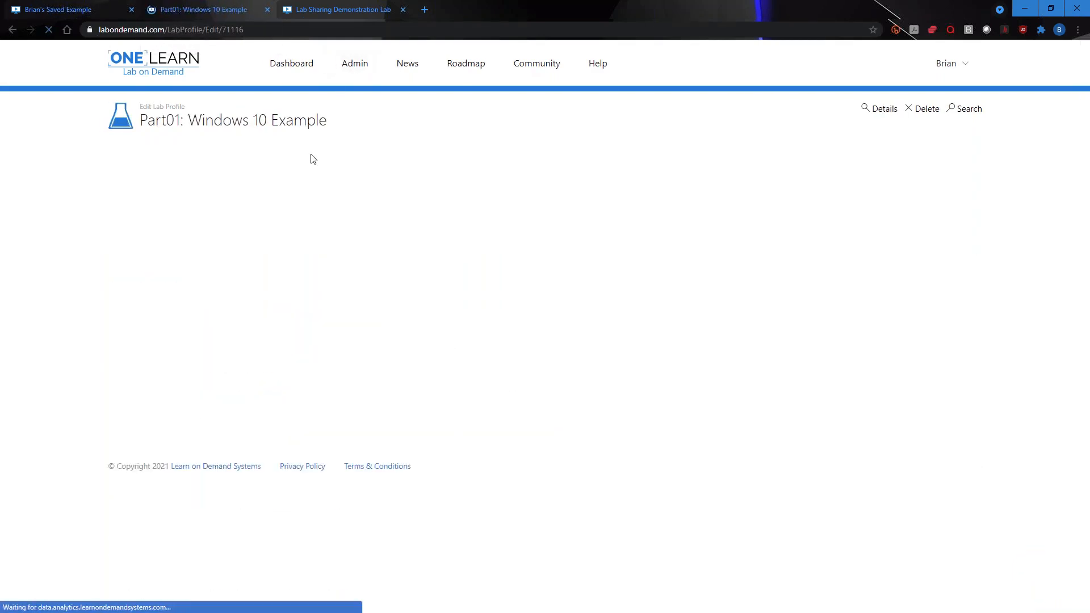
click(296, 155)
scroll(293, 444, down, 3)
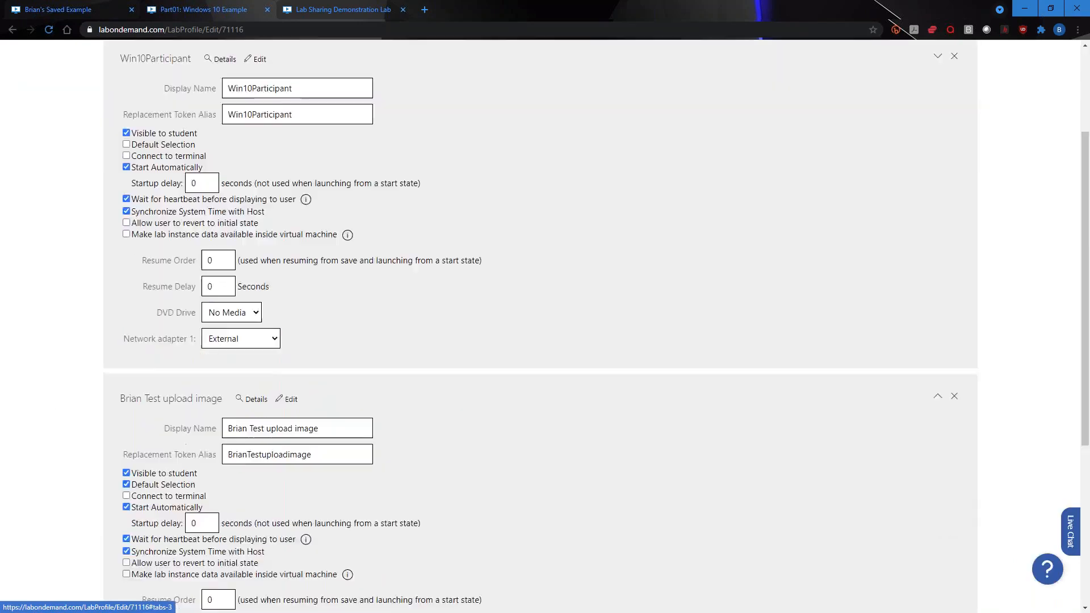
scroll(151, 397, down, 5)
click(150, 472)
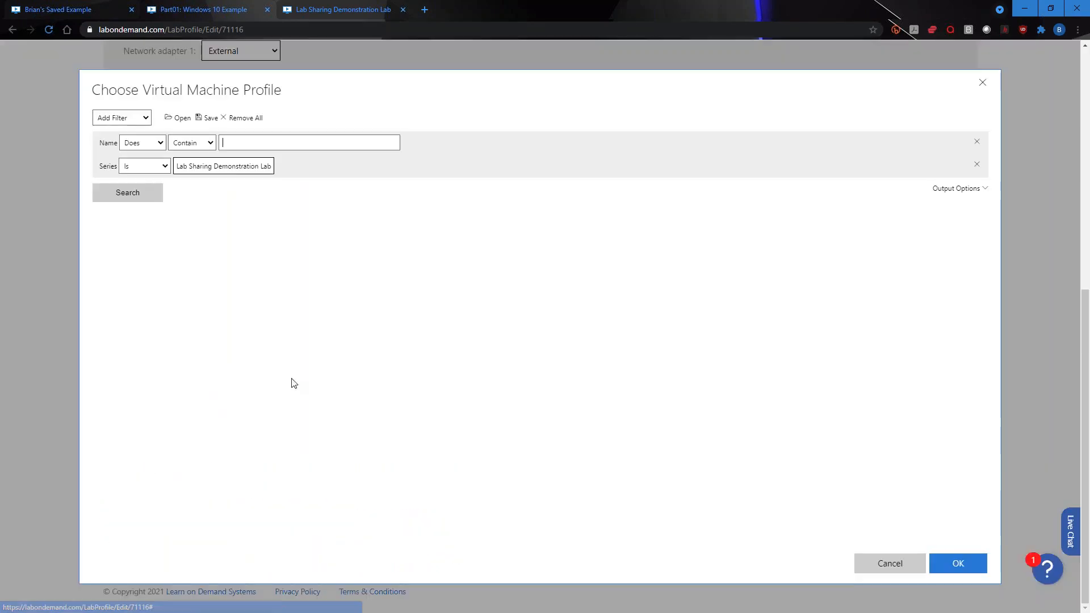
click(132, 193)
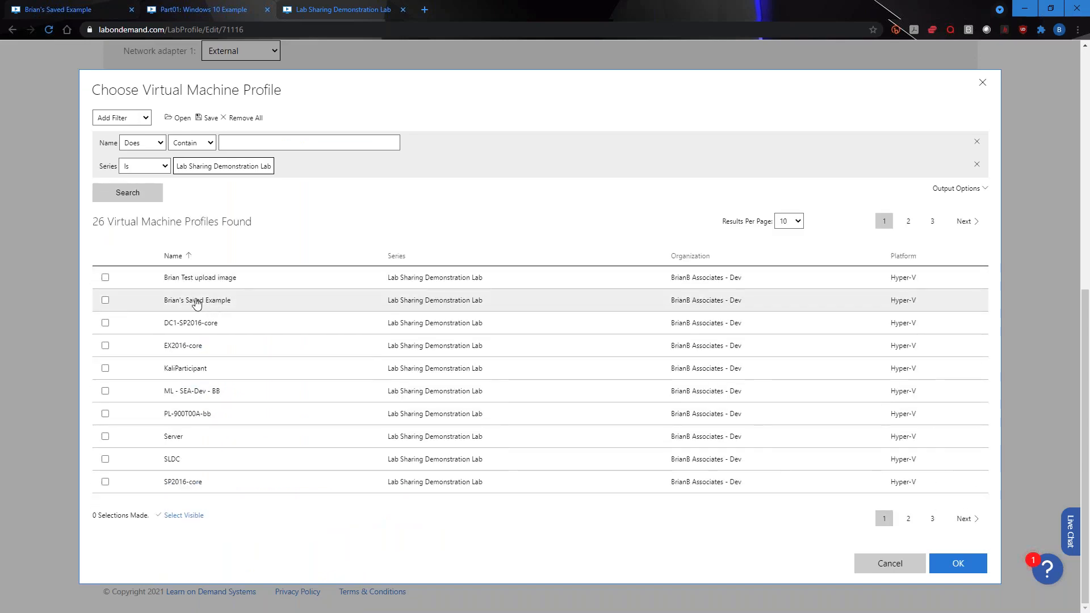
click(196, 303)
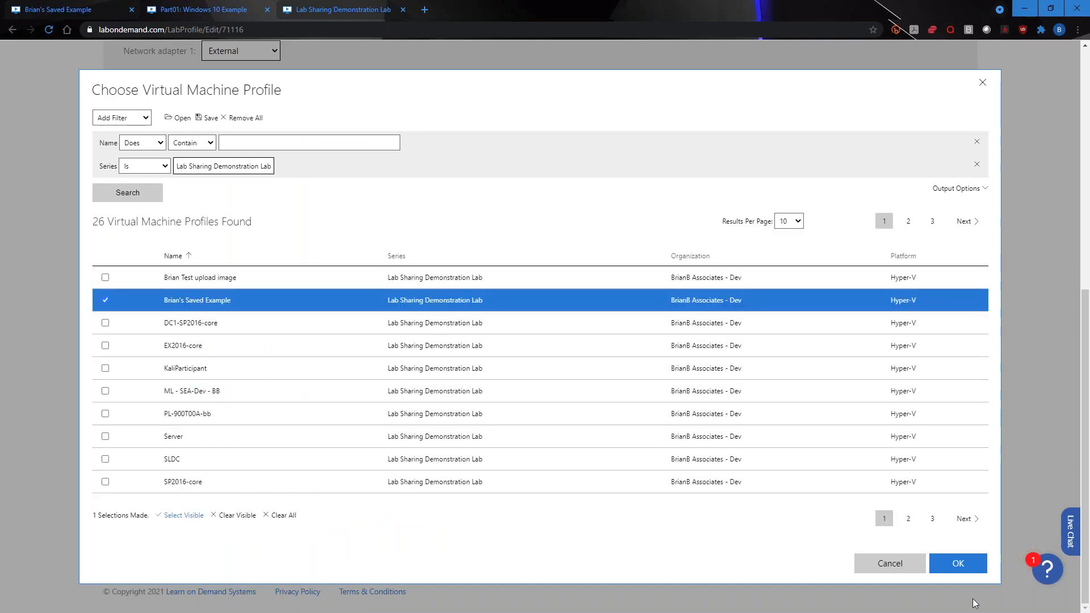
click(957, 563)
- Connect network adapter 1 of the added virtual machine to the External network
scroll(301, 422, down, 6)
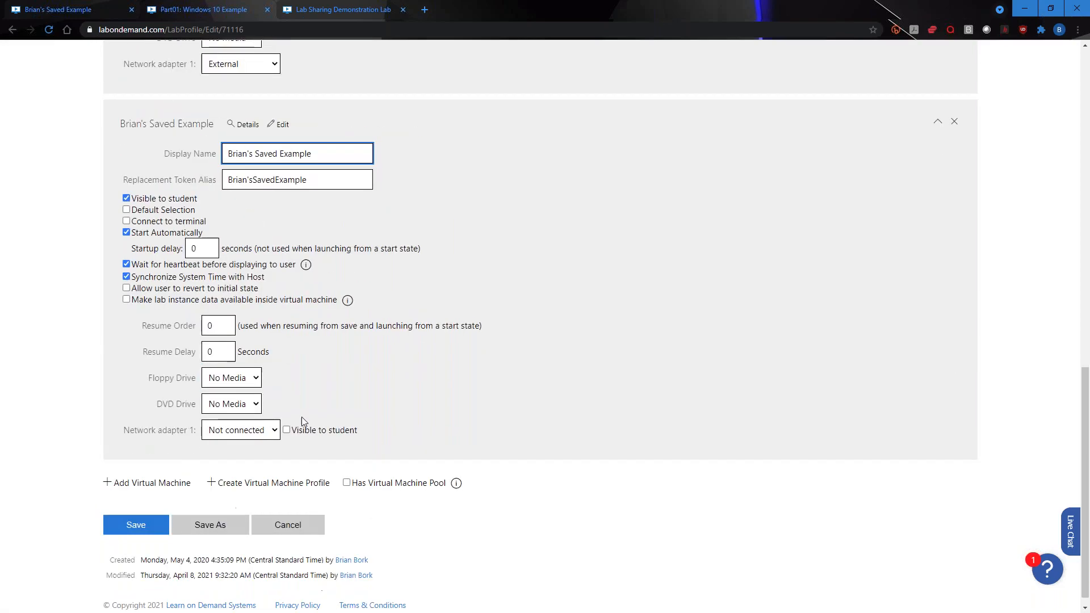
click(271, 430)
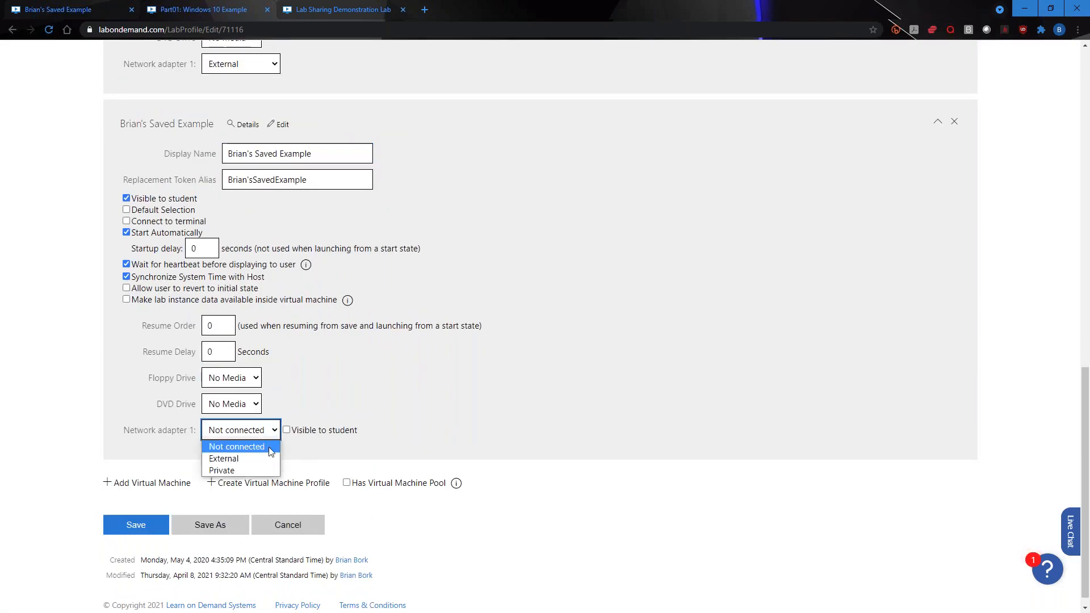
click(266, 459)
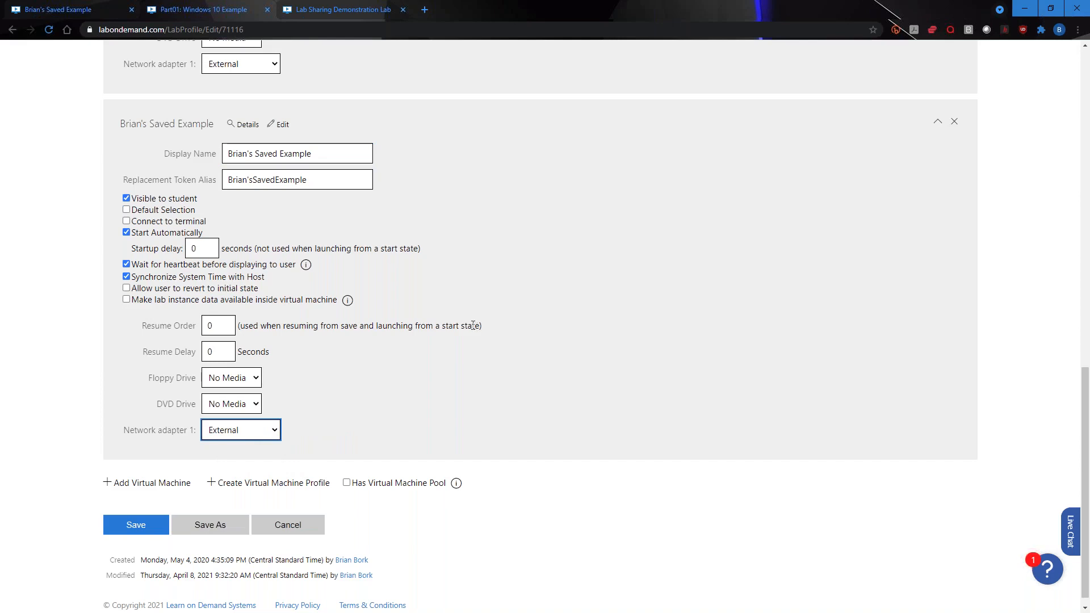
- Remove the Brian's Saved Example virtual machine from the lab profile and cancel editing
click(954, 122)
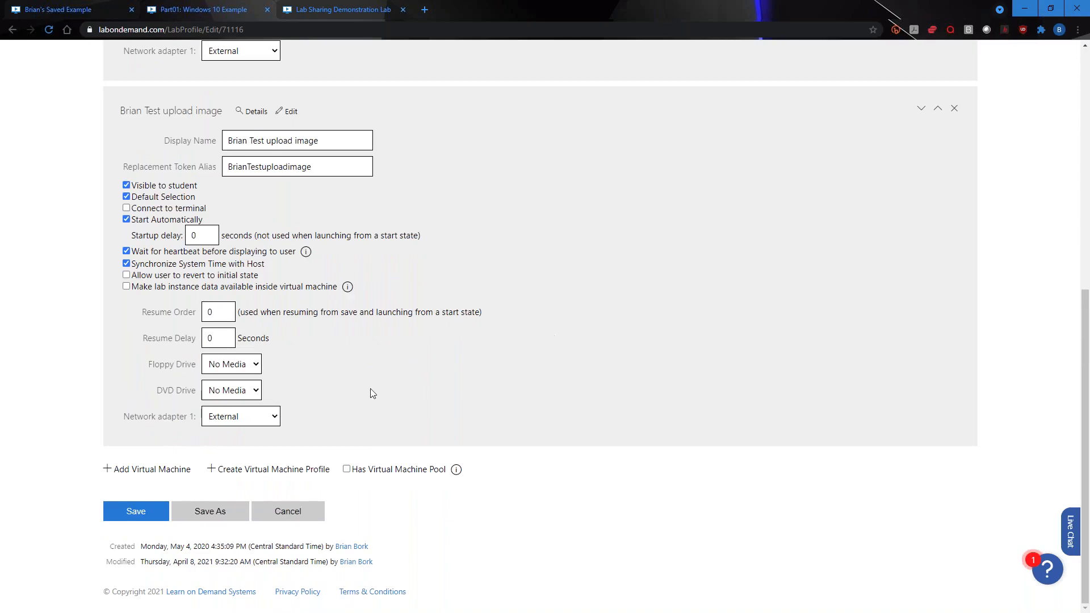
click(293, 513)
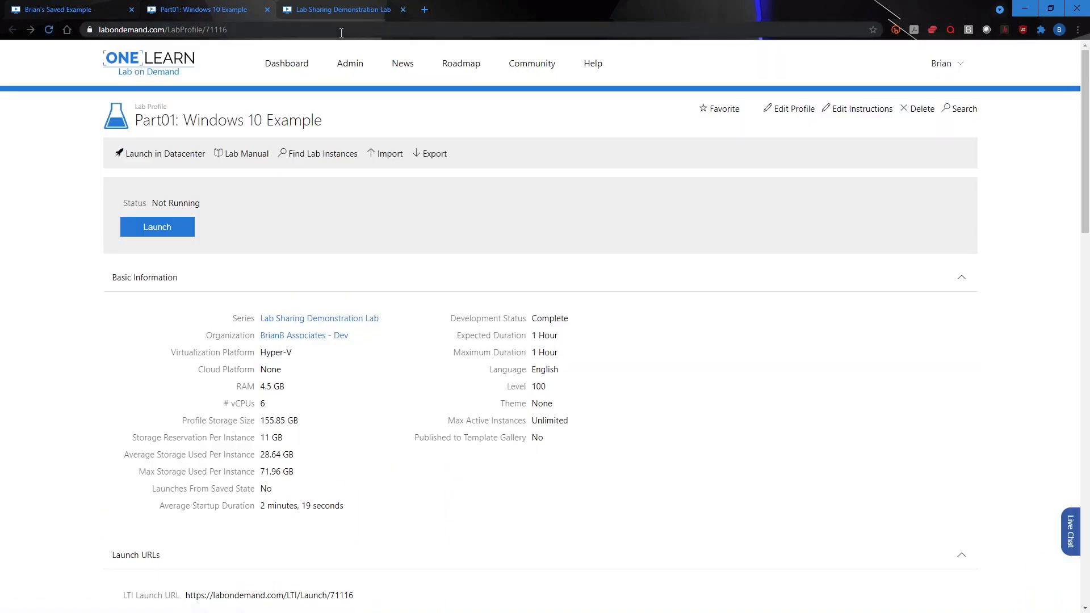
- Edit the Part01: Windows 10 Example lab profile and open its Save As options
click(41, 9)
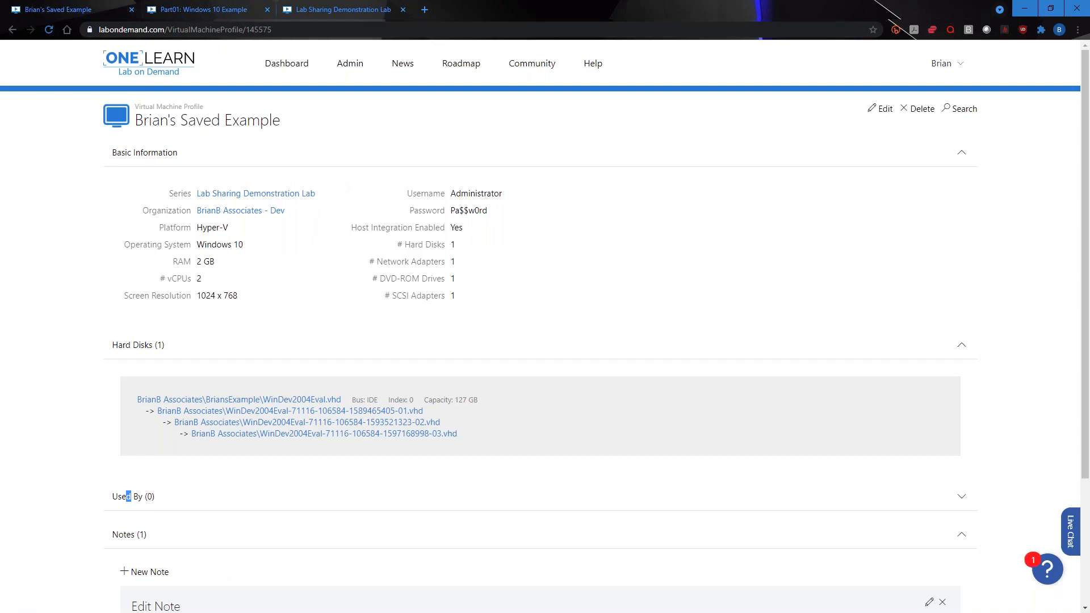
click(176, 13)
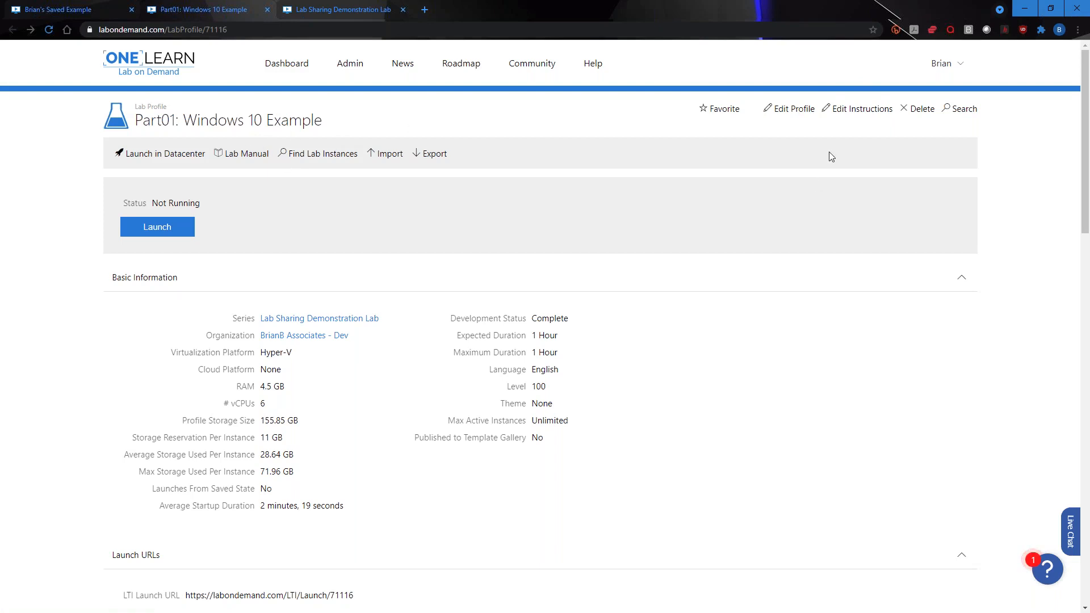
click(798, 110)
scroll(597, 273, down, 5)
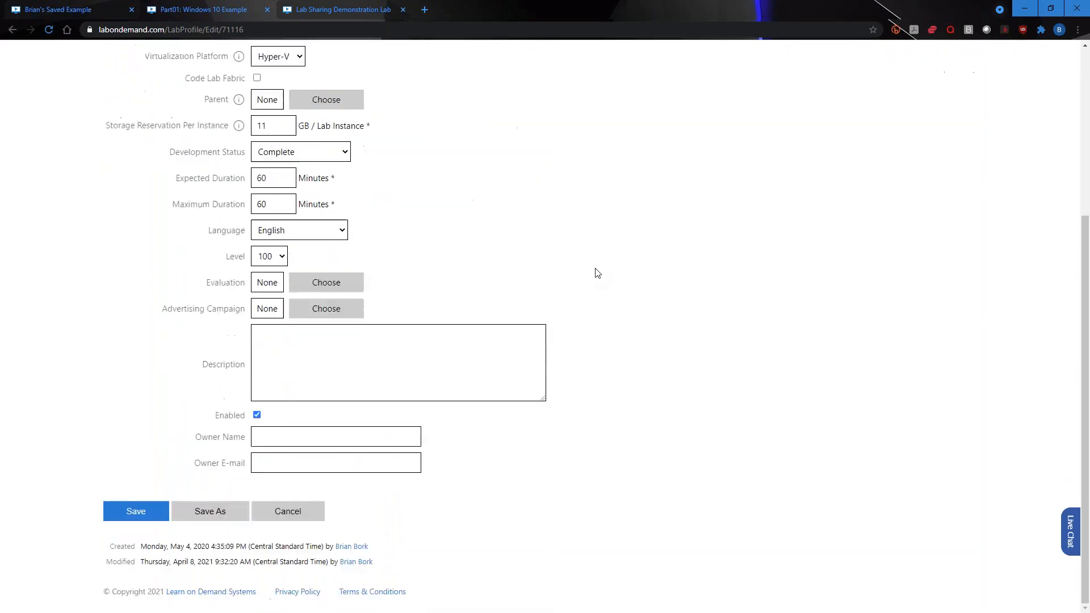
scroll(197, 216, up, 5)
scroll(196, 216, down, 5)
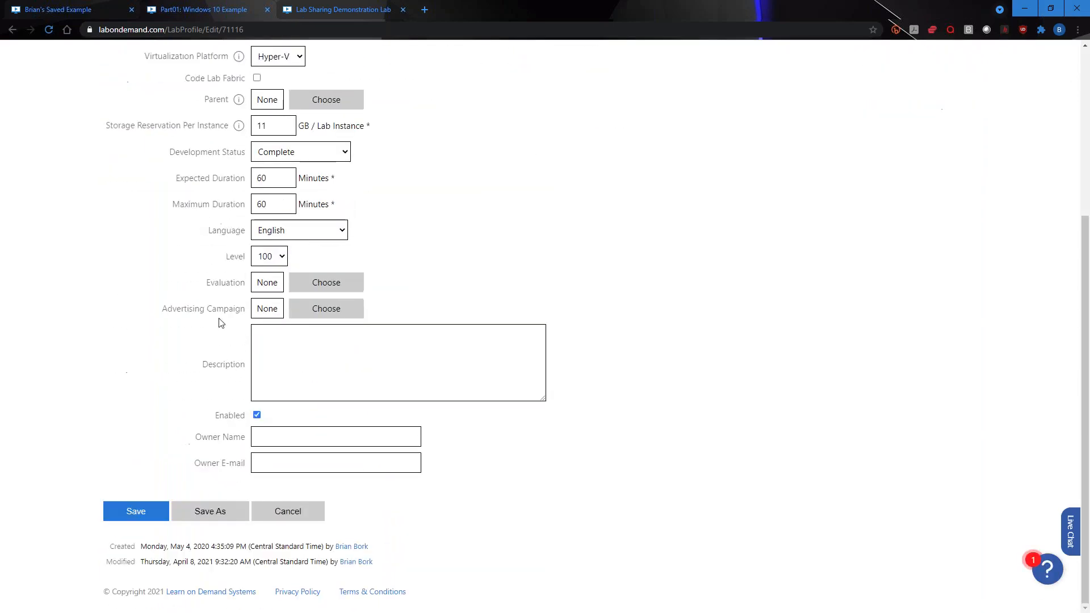
click(206, 513)
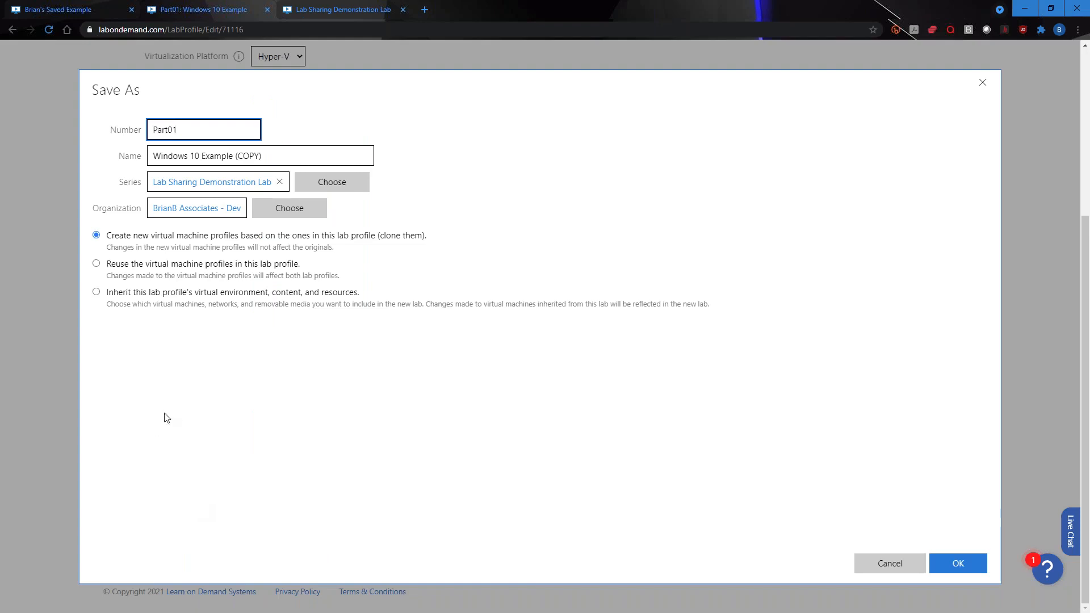
- Set the copy's number to Module 01 and its name to Webinar Sample Lab Profile
drag(227, 132, 81, 116)
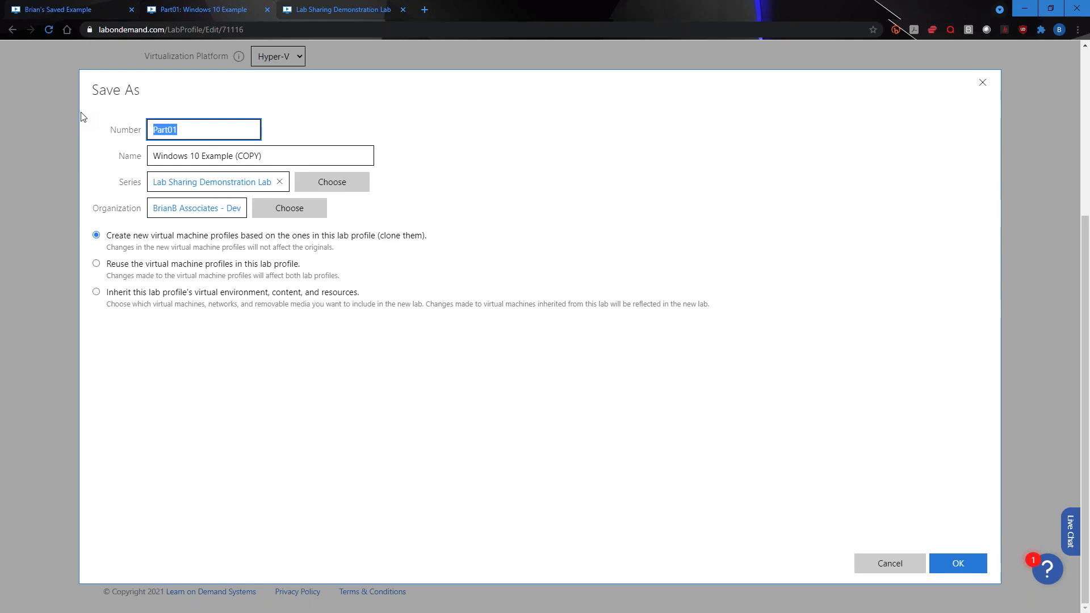
text(Module 01)
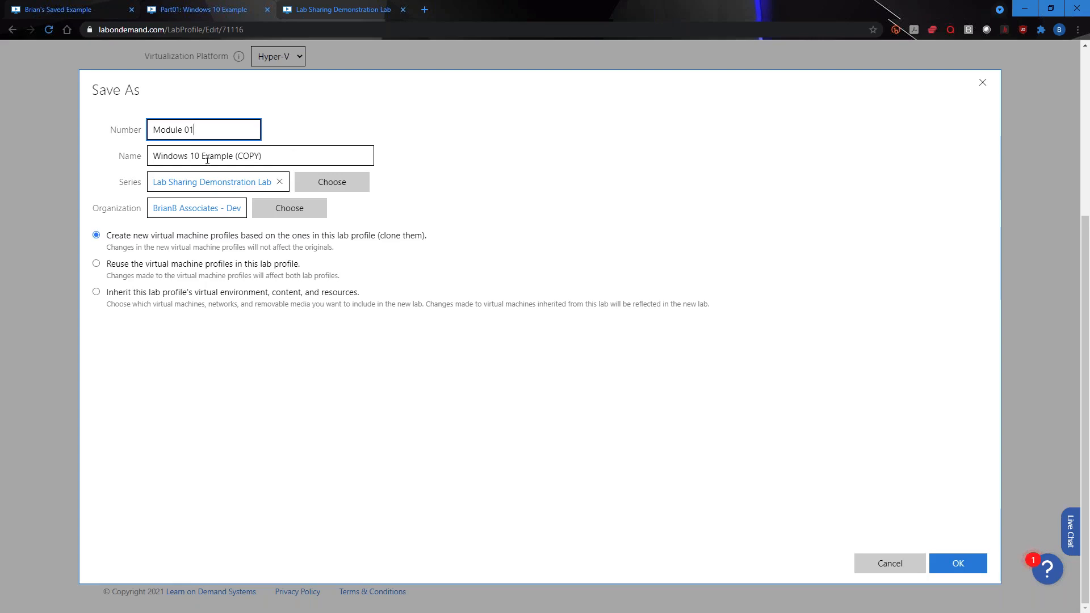
key(Tab)
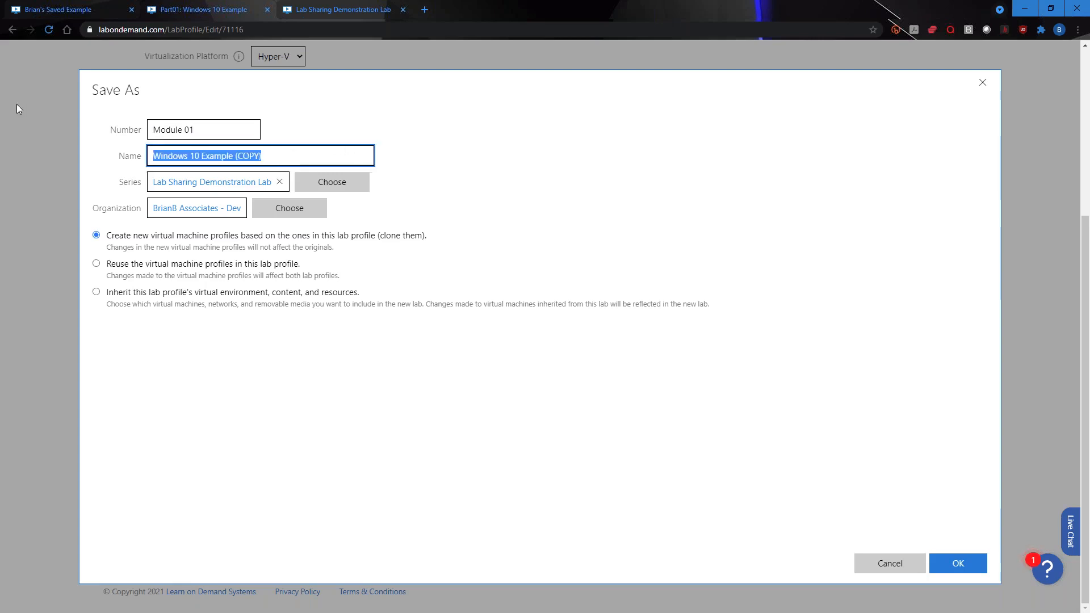
text(Webinar)
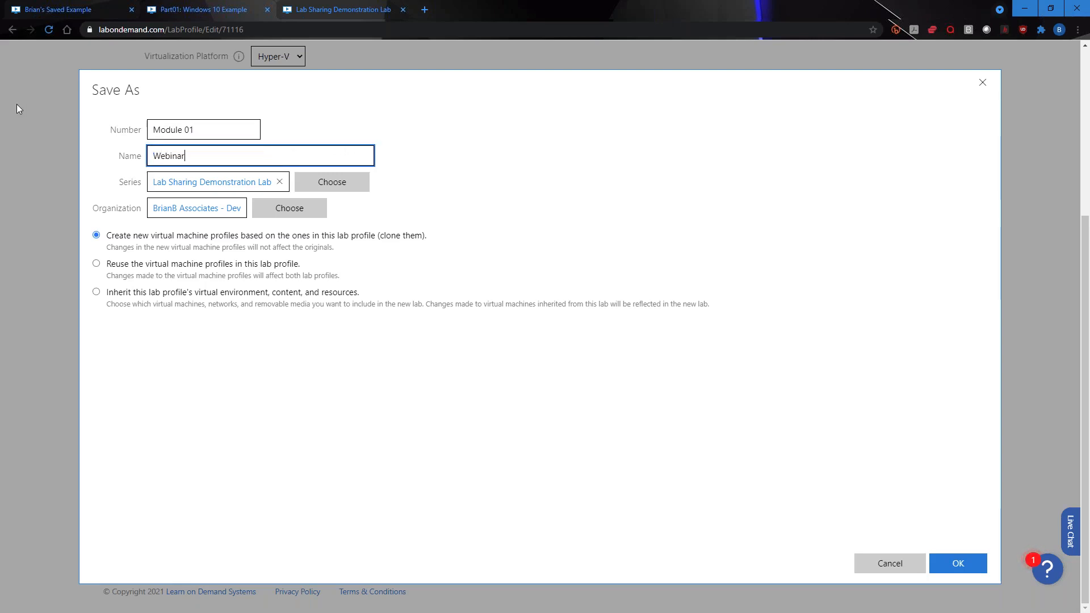
text( Sample Lab Profile)
- Assign the lab profile copy to the Brian's Sample Series lab series
click(328, 185)
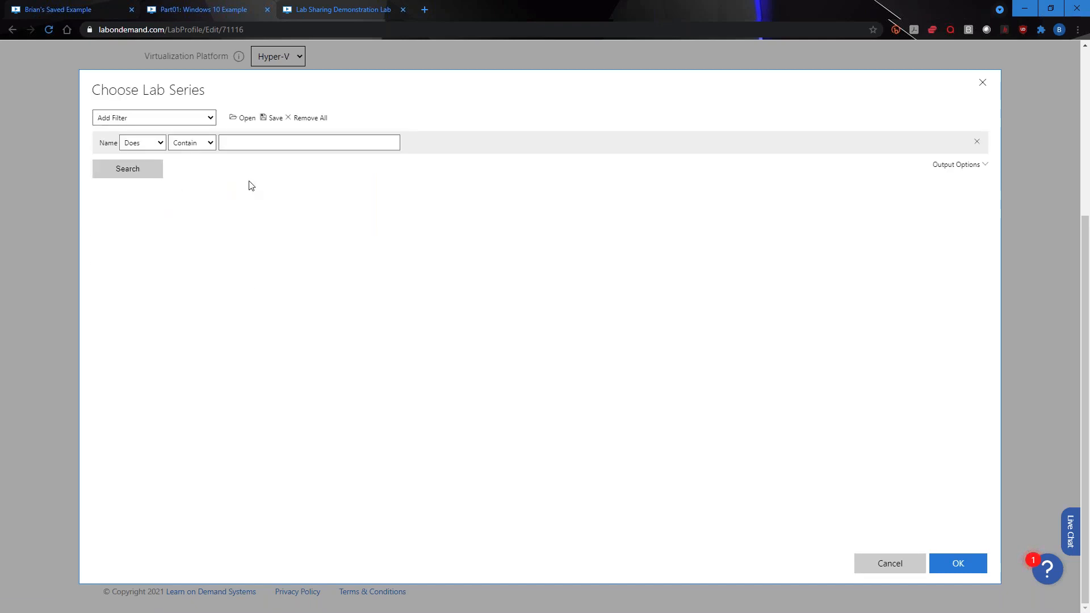
click(152, 176)
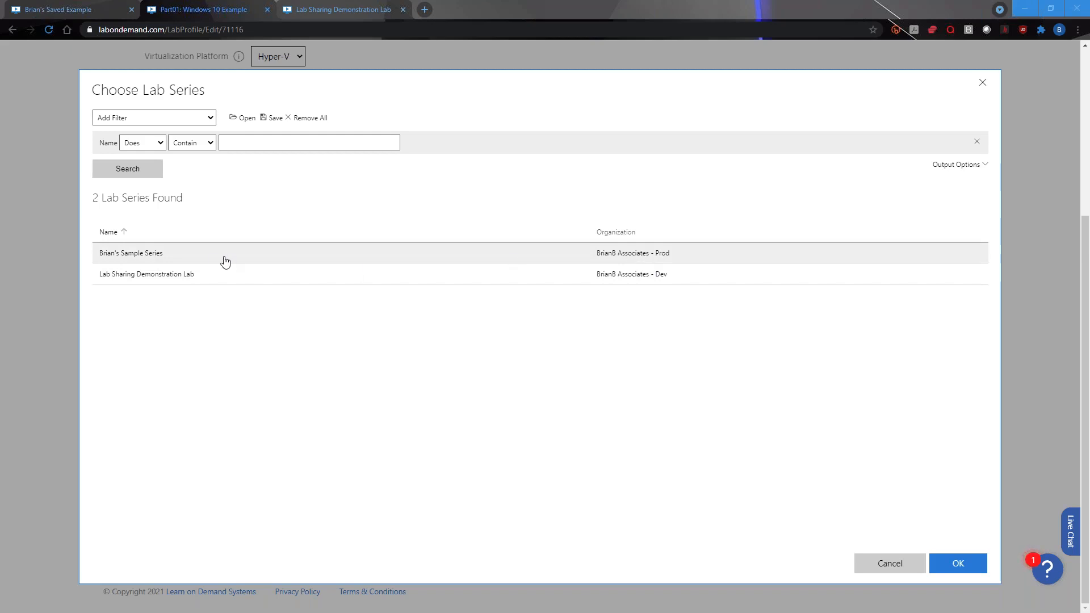
click(175, 257)
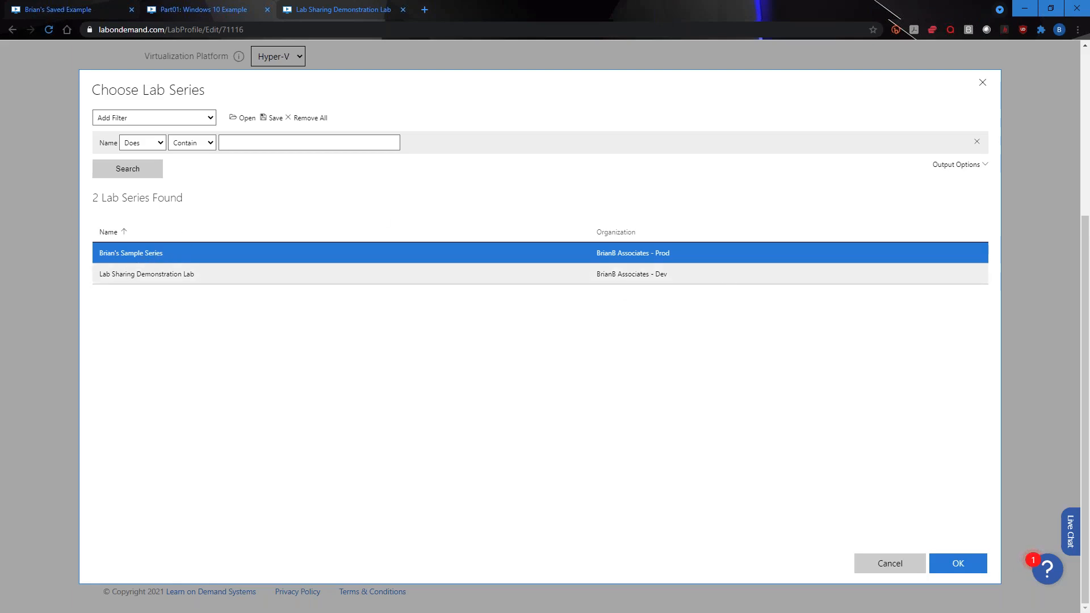
click(959, 564)
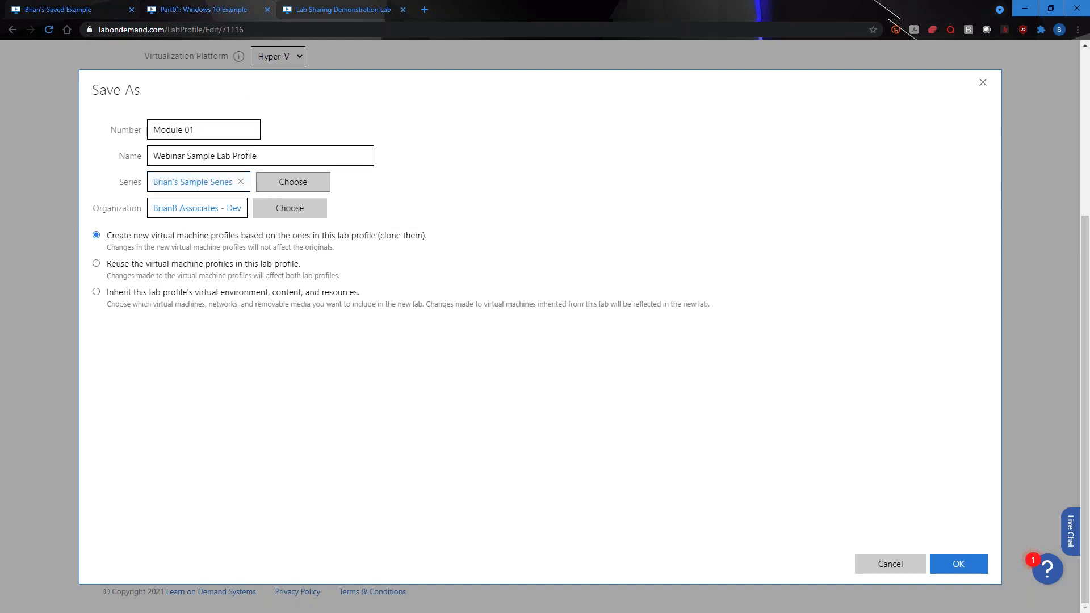
- Set the copy's organization to BrianB Associates - Prod
click(293, 208)
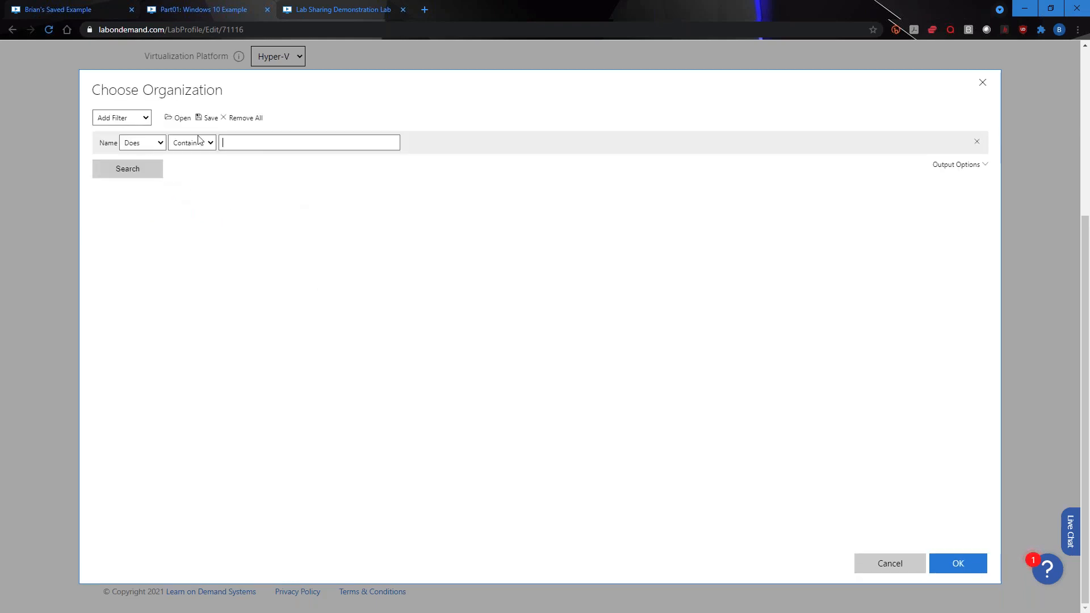
click(103, 175)
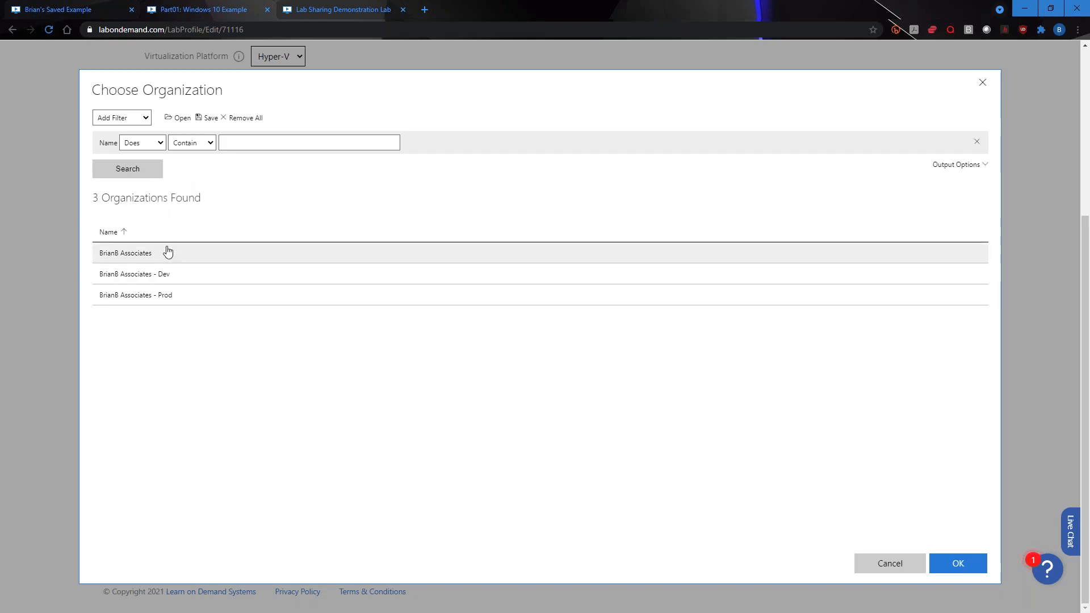
click(191, 280)
click(191, 297)
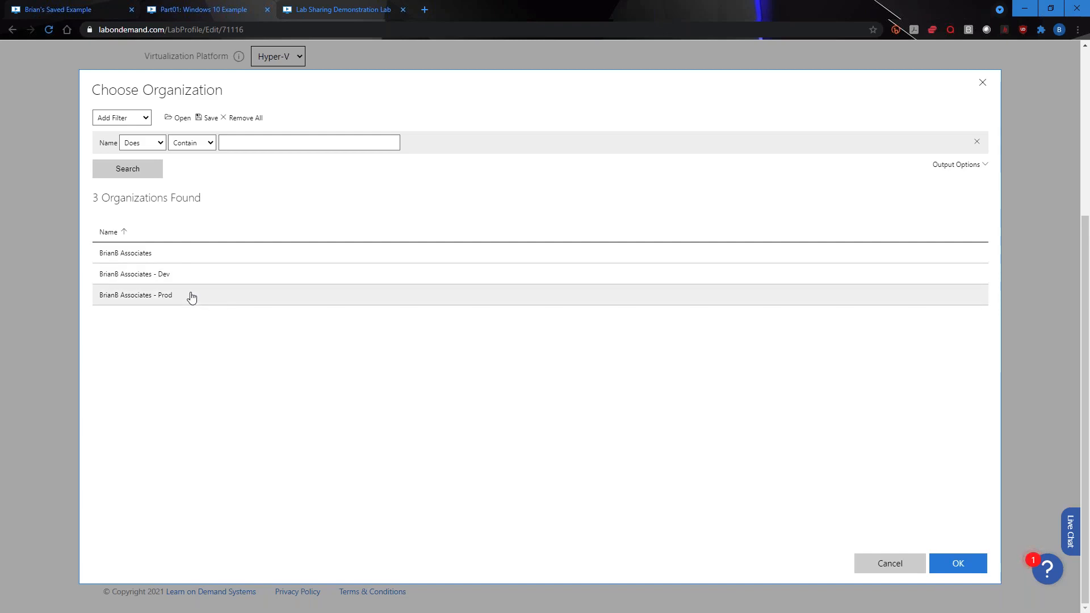
click(191, 297)
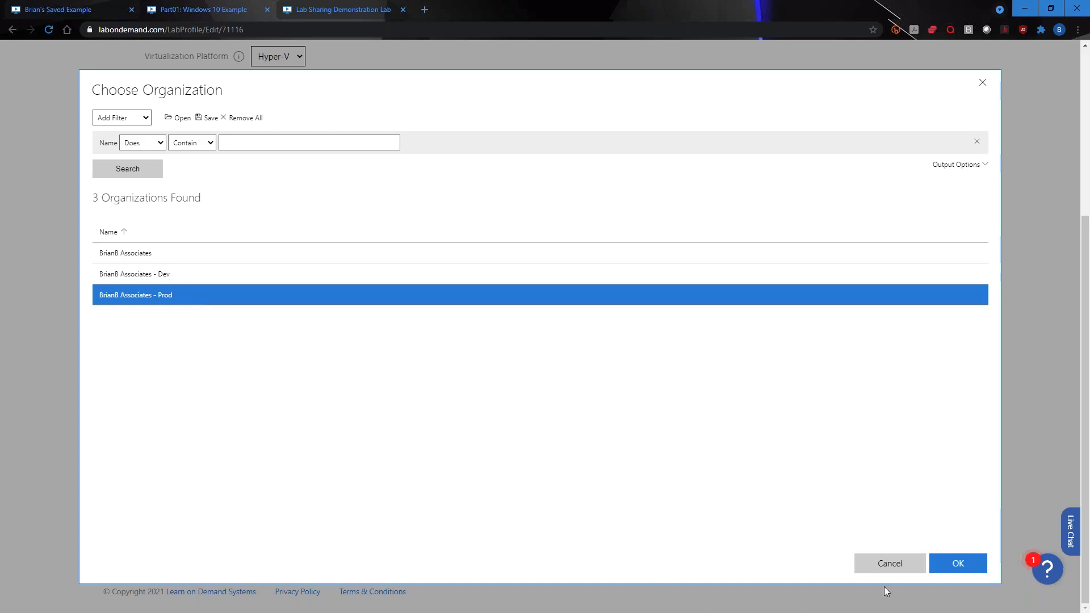
click(970, 563)
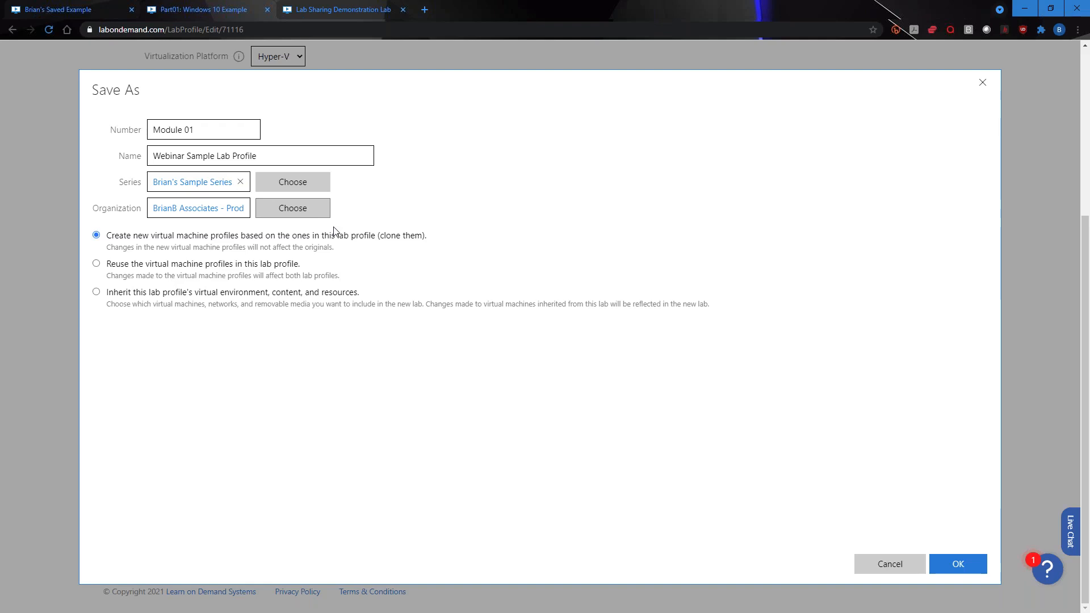
- Proceed with cloning the virtual machine profiles and name the Win10Participant clone Windows 10 Brian Sample for Webinar
click(958, 565)
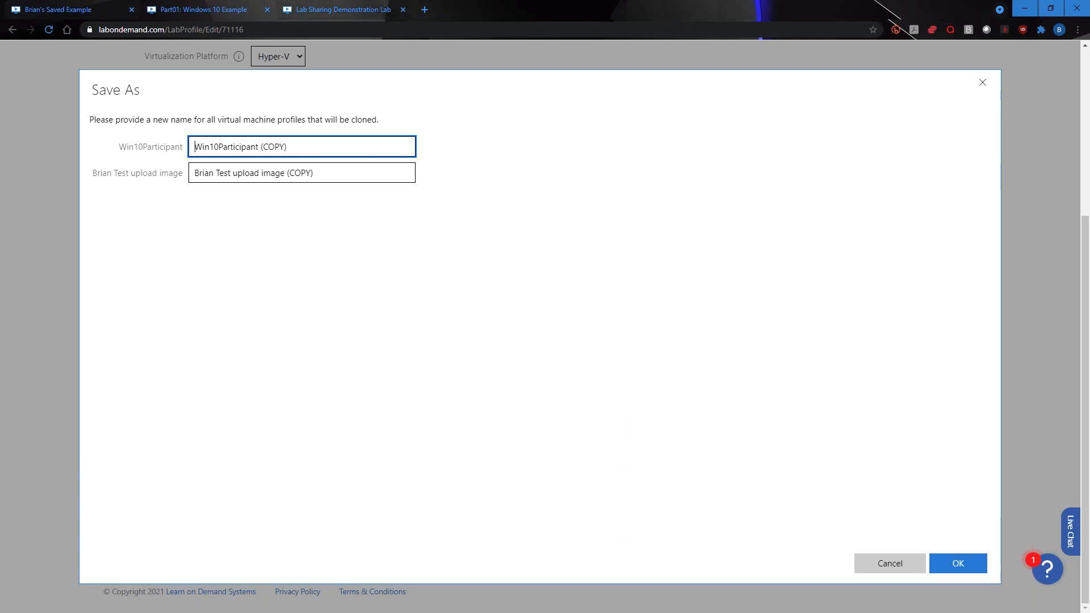
click(304, 147)
key(ctrl+a)
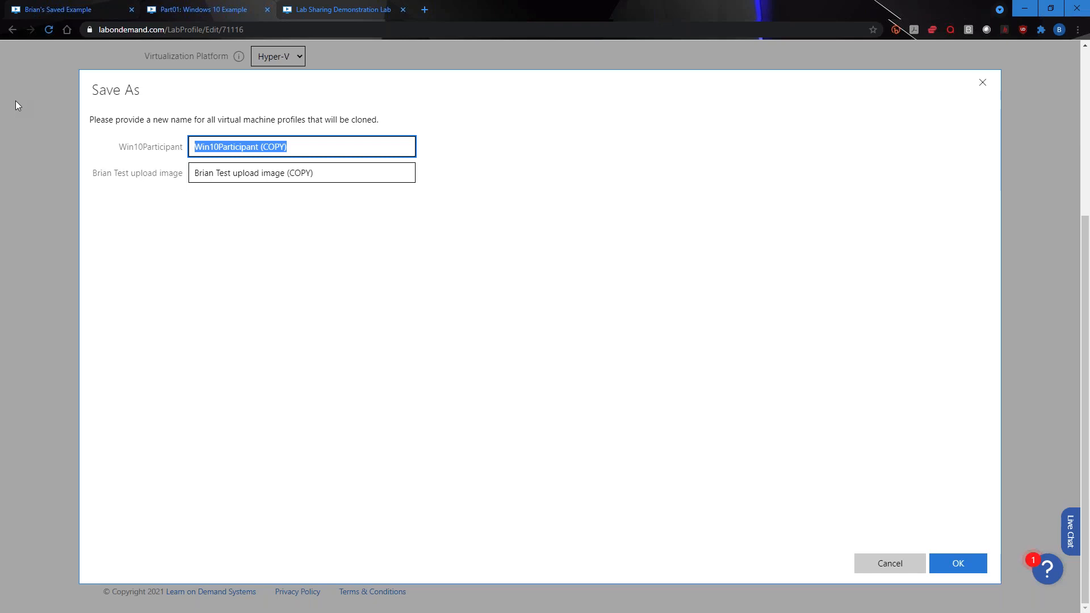
text(Window)
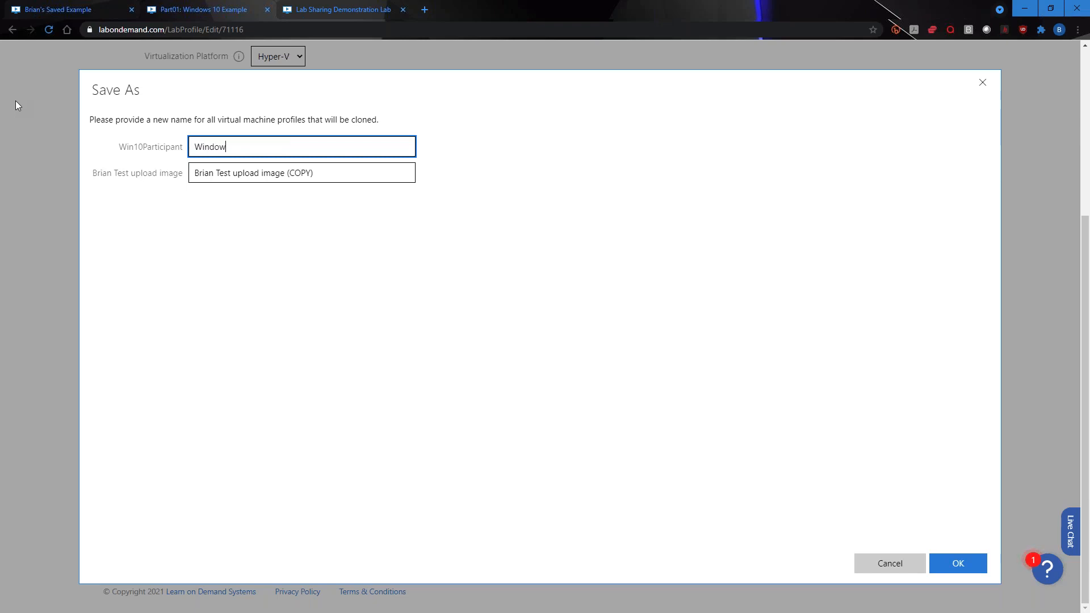
text(s 10 Br)
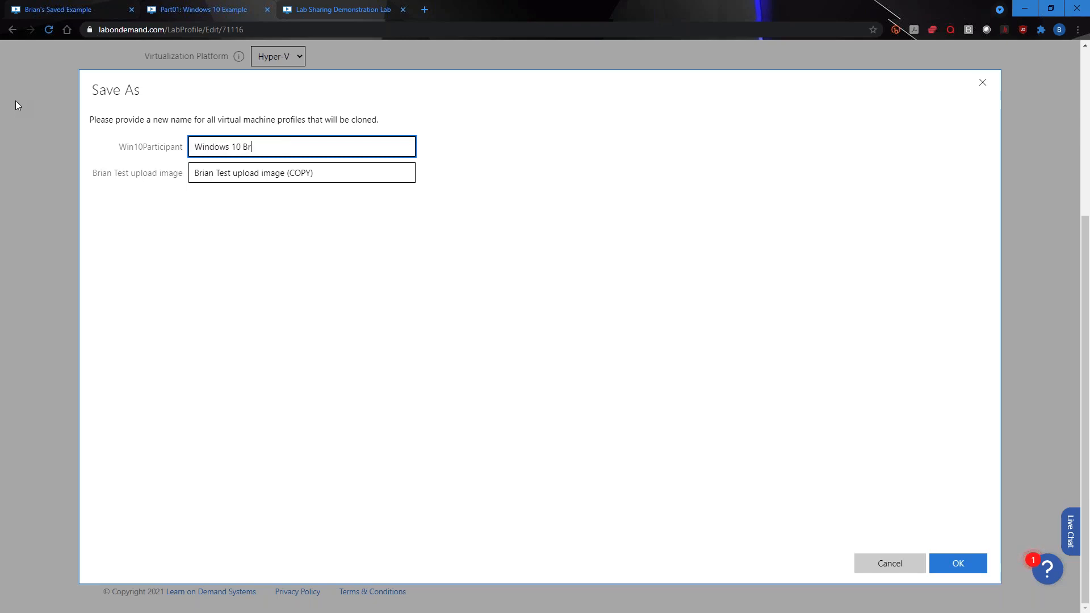
text(ian Sample for Webinar)
- Name the Brian Test upload image clone Sample Uploaded Windows 10 Machine and create the lab profile copy
key(Tab)
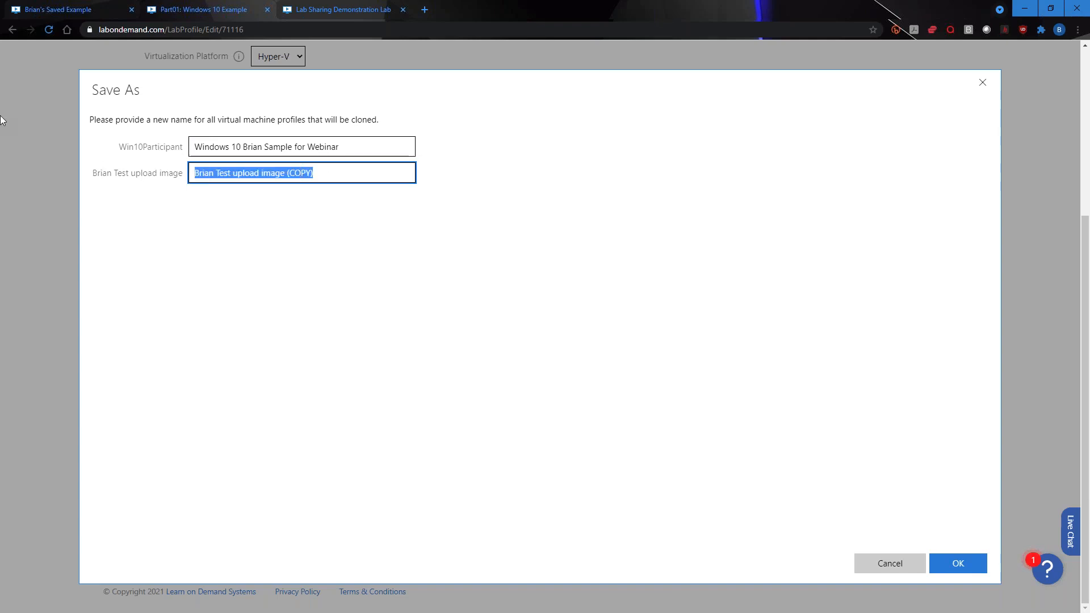
text(Sample )
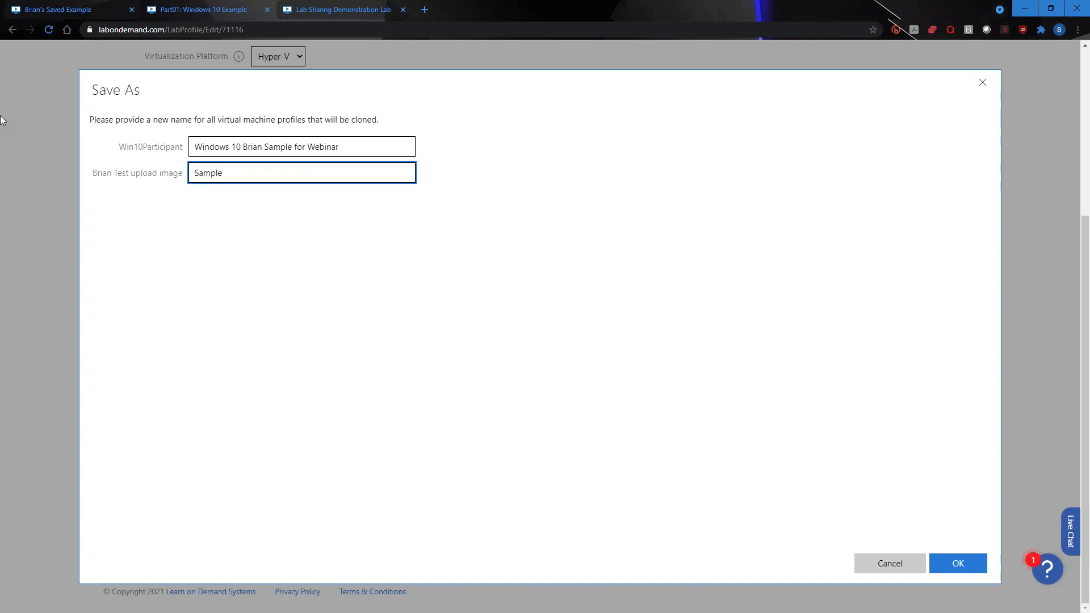
text(Uploaded Windows 10 Machine)
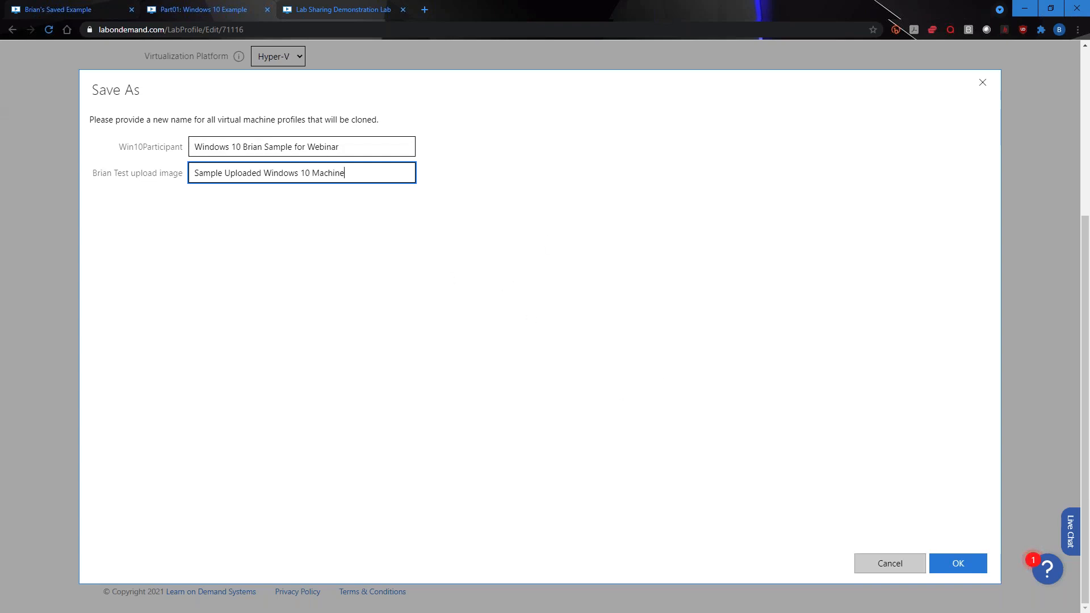
click(963, 563)
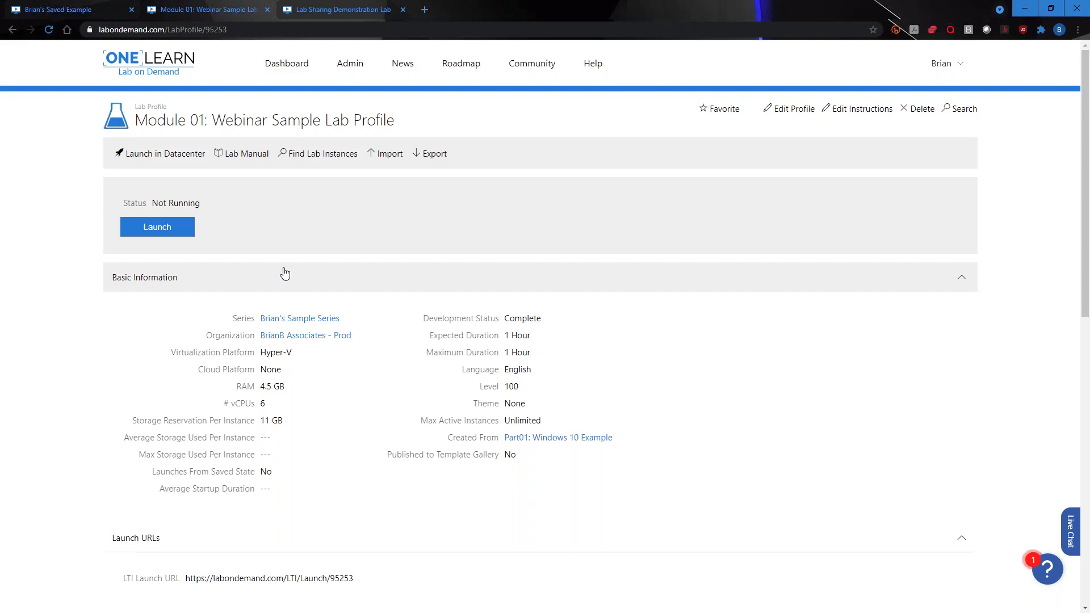
- Check the contents of Brian's Sample Series and return to the Part01: Windows 10 Example lab profile
click(309, 319)
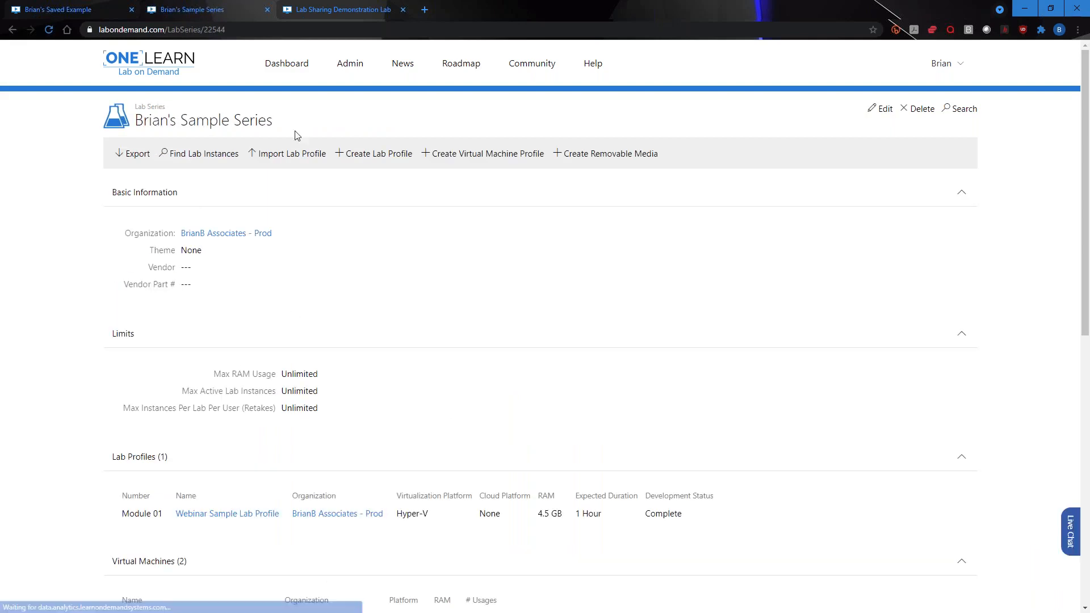
click(879, 109)
click(272, 160)
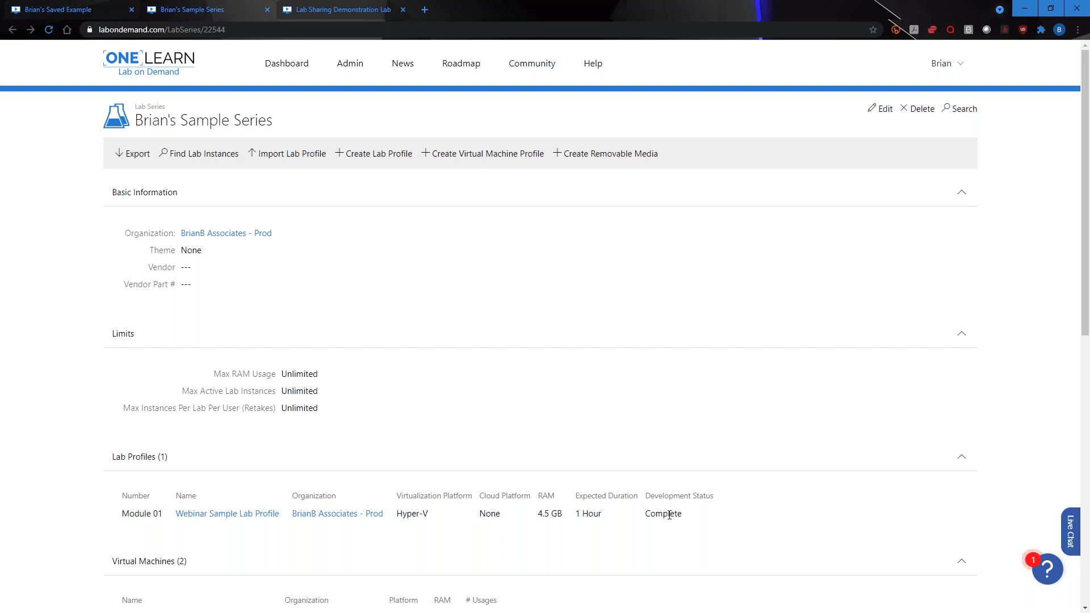
key(F5)
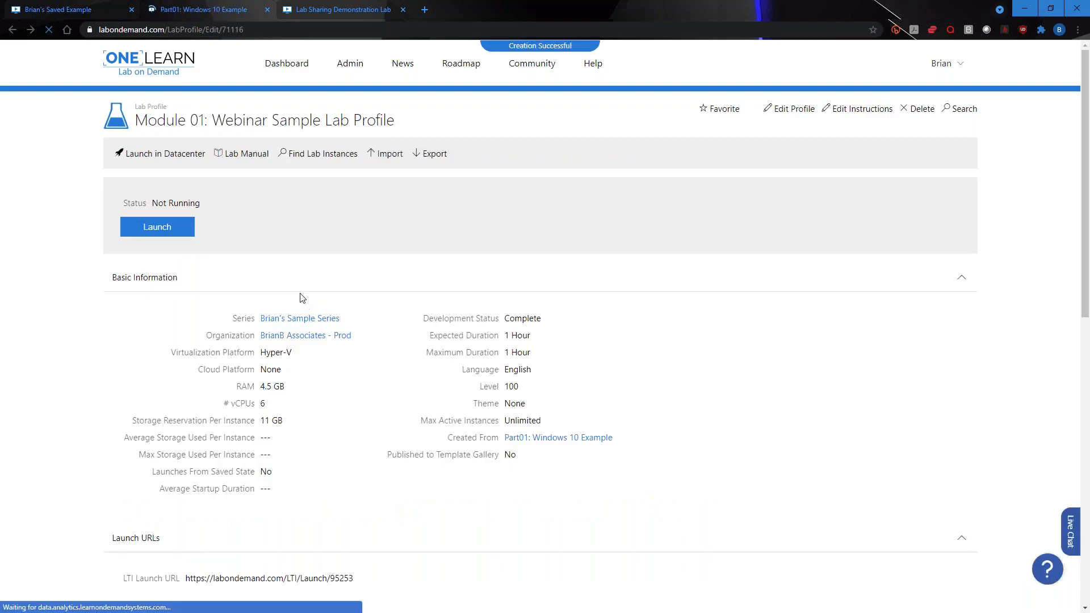
click(13, 30)
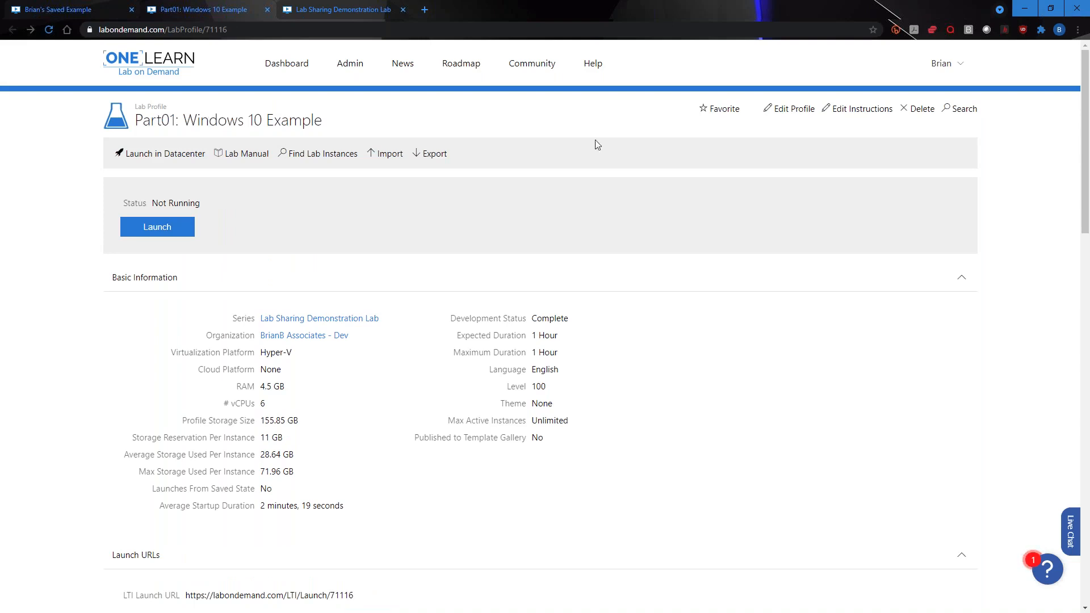
- Start a Save As copy of the Part01: Windows 10 Example lab profile and set its number to Module 02
click(790, 108)
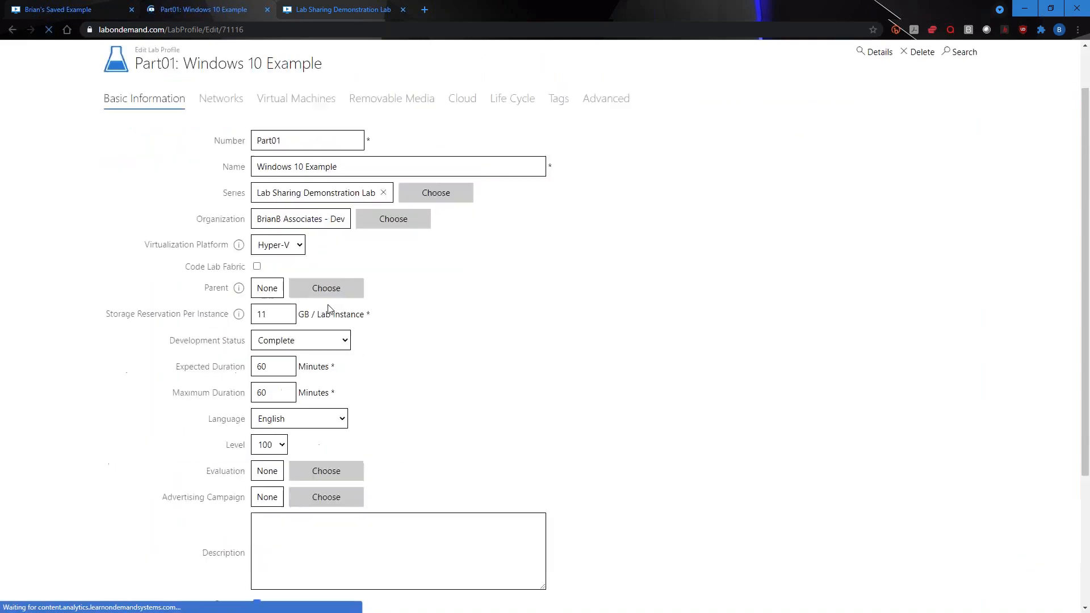
scroll(270, 465, down, 3)
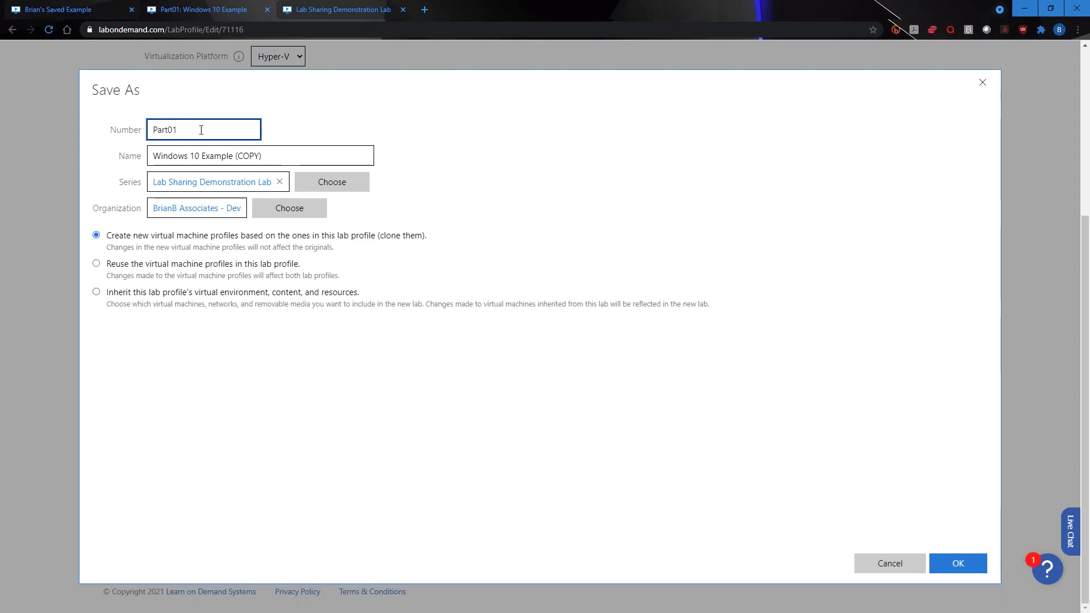
drag(201, 130, 2, 126)
key(BackSpace)
text(Module)
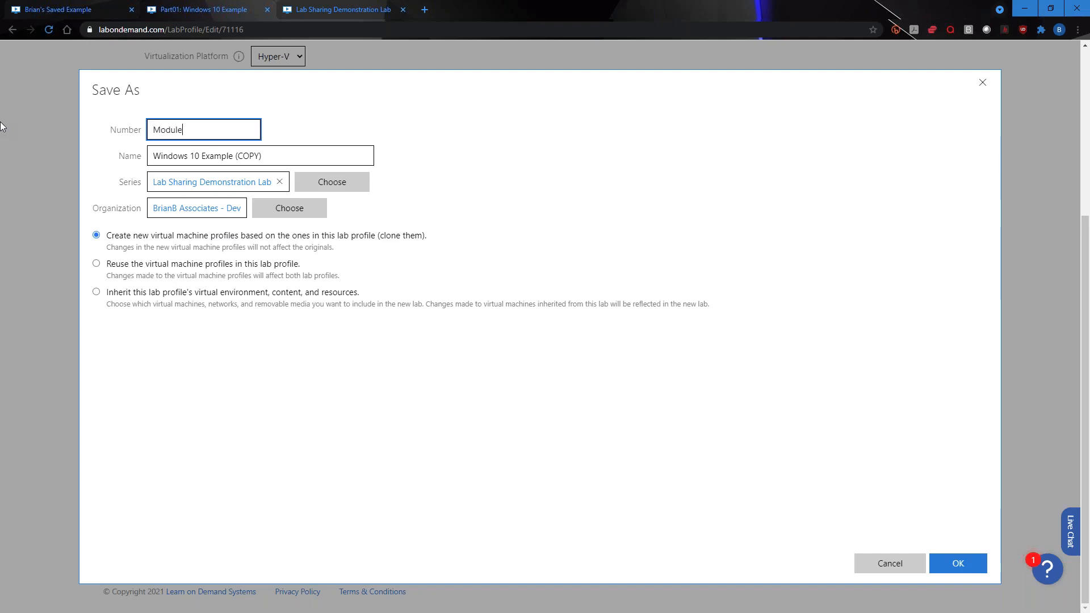
text( 023)
key(BackSpace)
key(Tab)
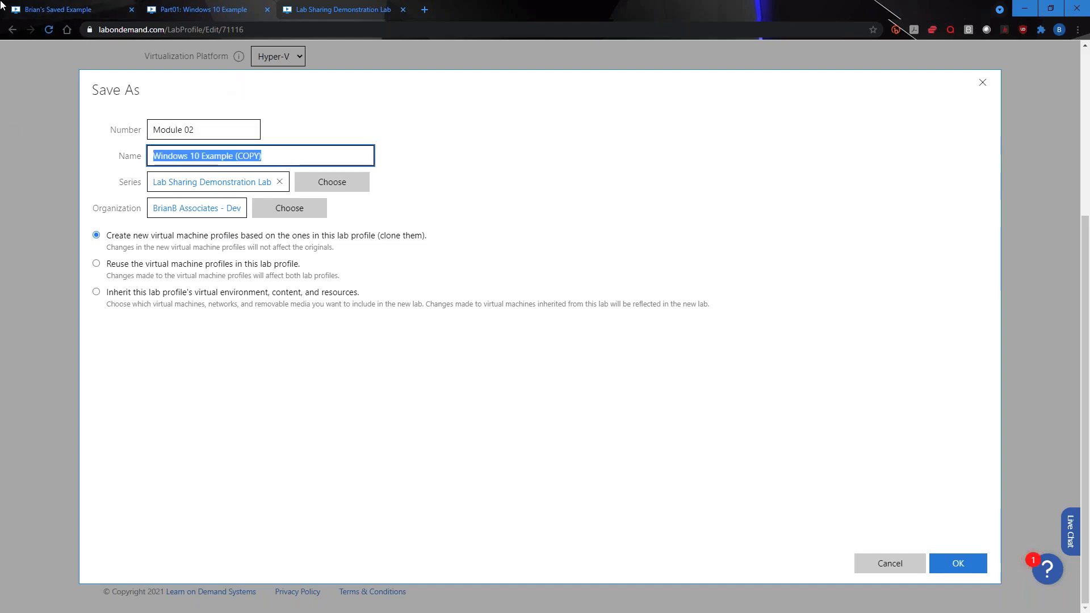
- Name the lab profile copy Inherit Example
text(Ihherit)
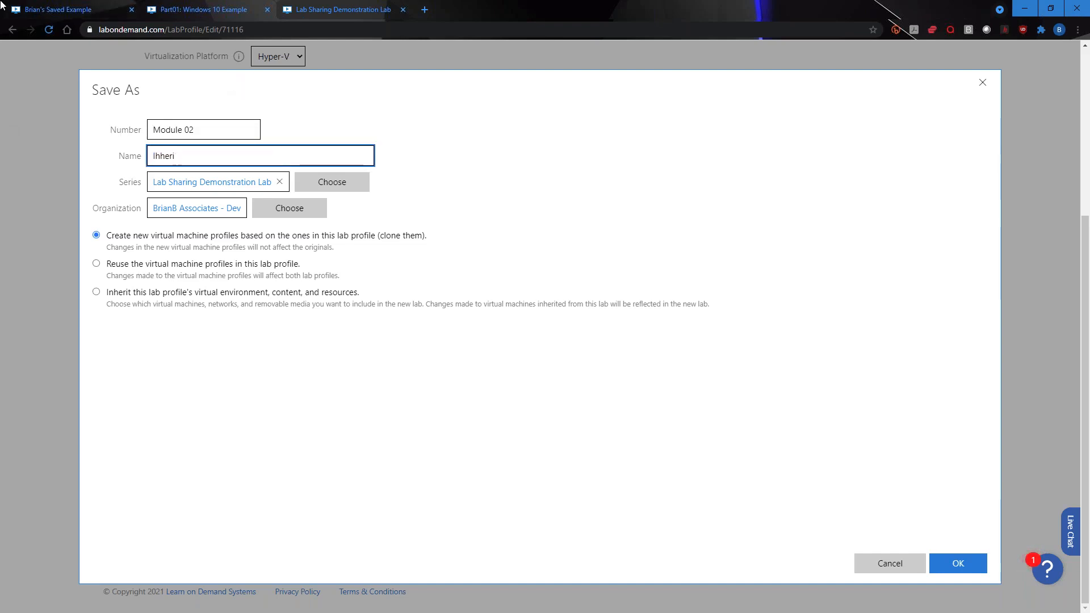
key(BackSpace)
key(BackSpace)
key(BackSpace)
key(BackSpace)
key(BackSpace)
key(BackSpace)
key(BackSpace)
key(BackSpace)
text(Inherit Example)
- Set the copy's series to Brian's Sample Series
click(338, 188)
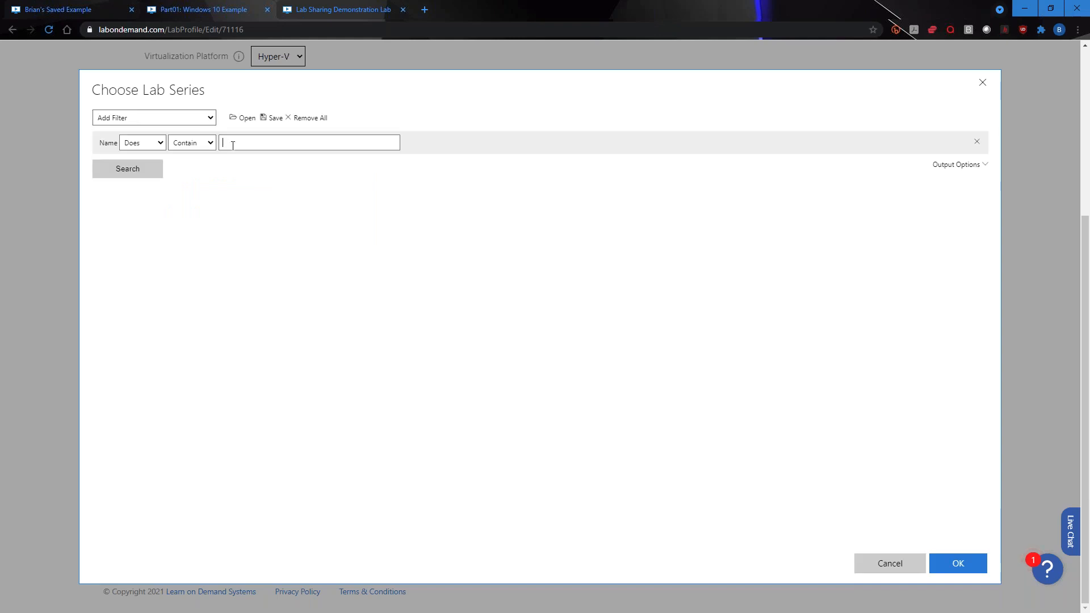
click(162, 169)
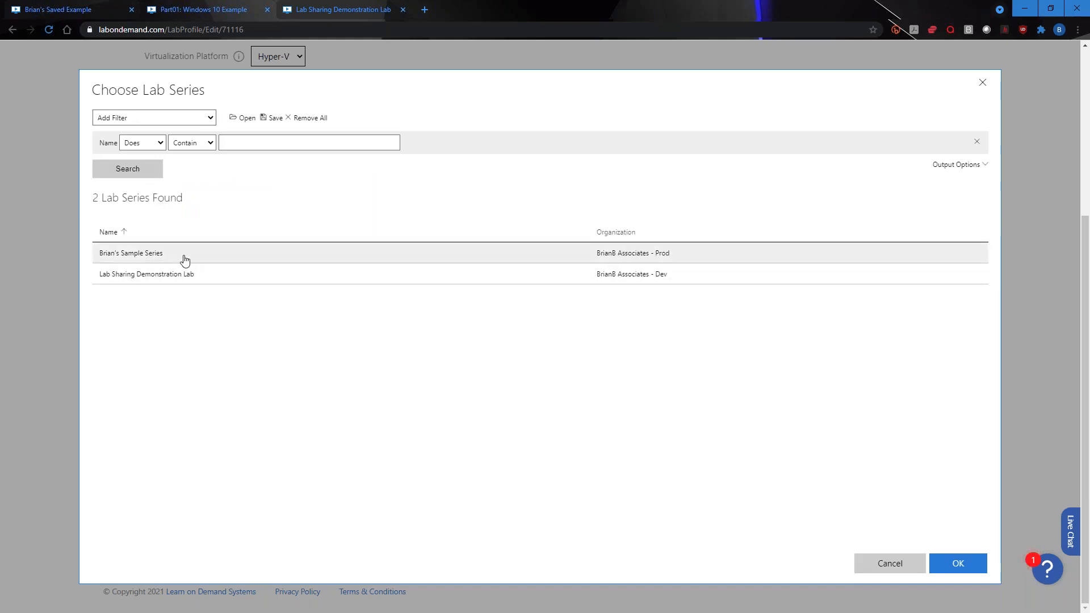
click(183, 257)
click(958, 563)
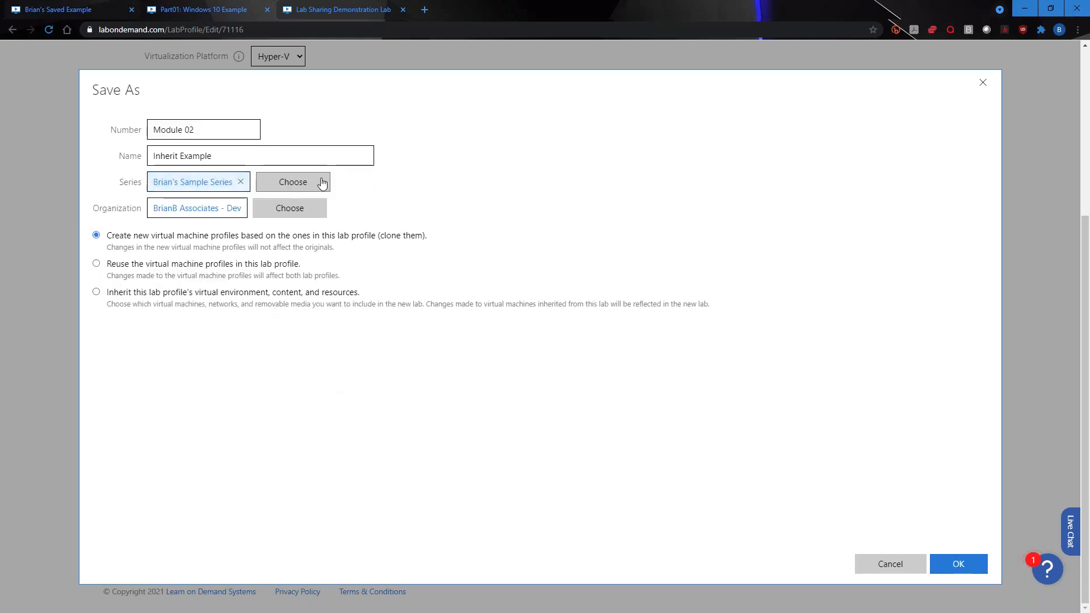
- Assign the Inherit Example copy to the BrianB Associates - Prod organization
click(289, 208)
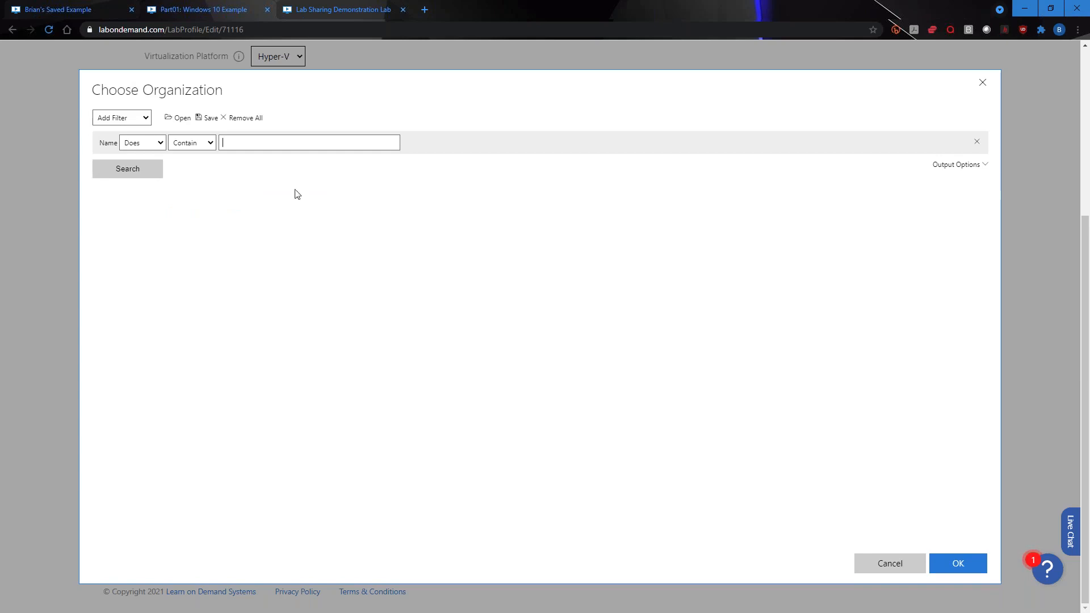
click(128, 169)
click(199, 298)
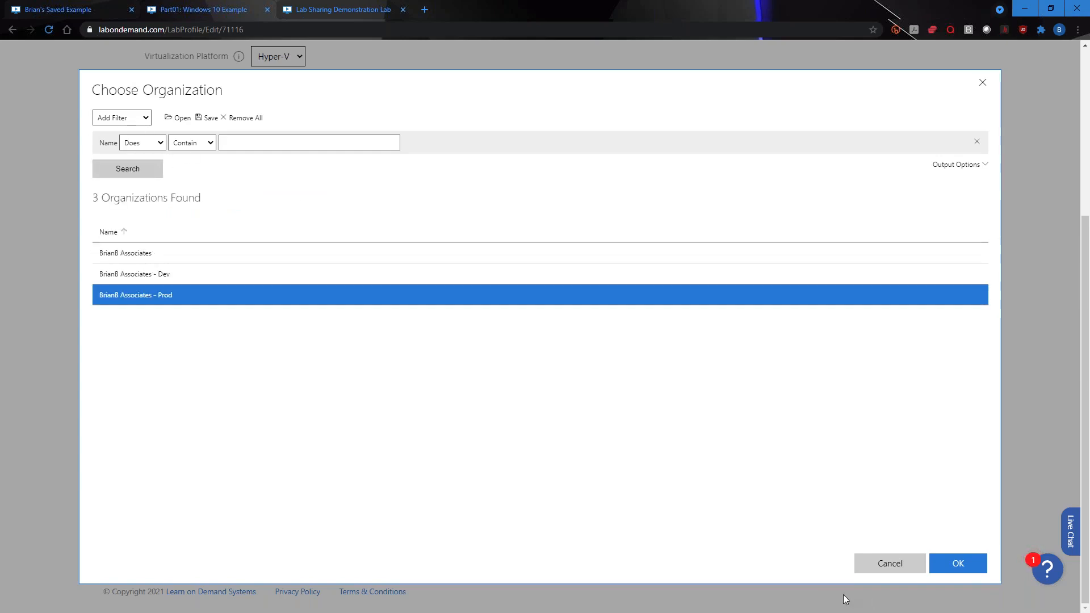
click(956, 569)
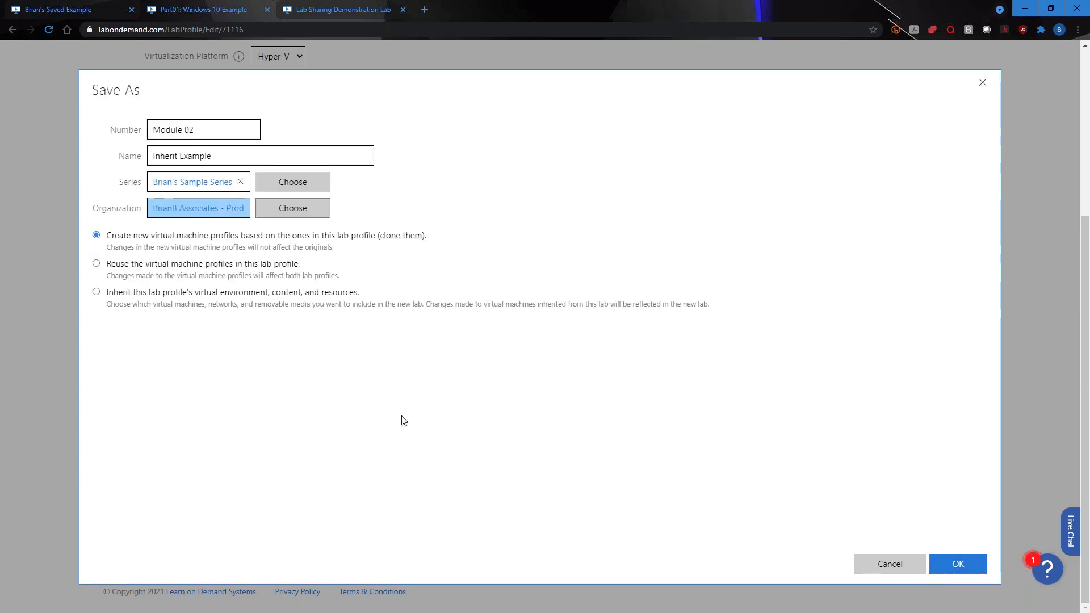
- Create the copy by inheriting the lab's environment, content and resources, including only the Win10Participant virtual machine and the External network
click(186, 296)
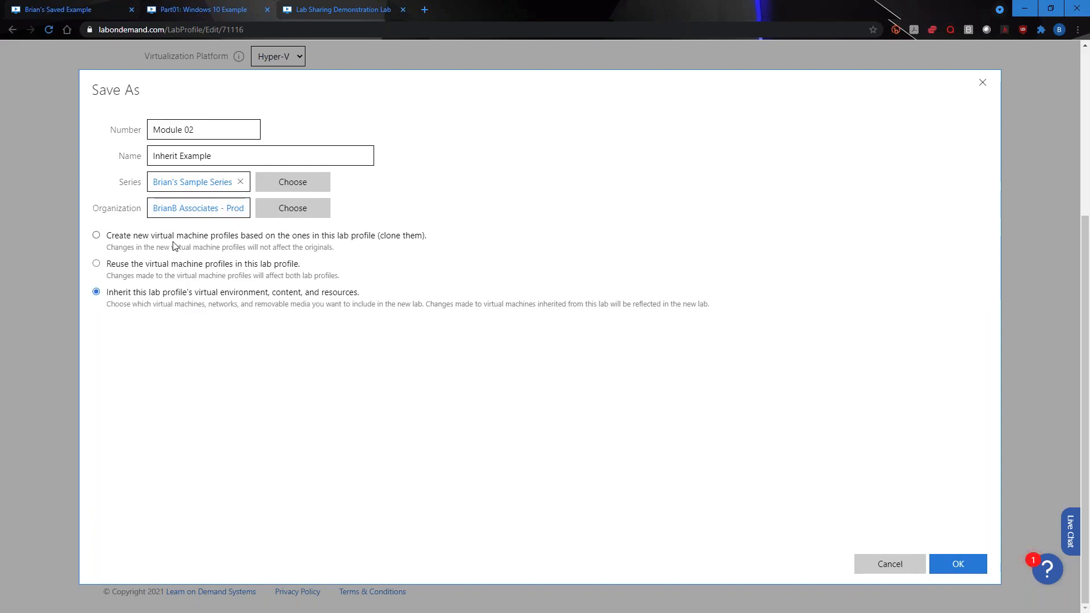
click(965, 565)
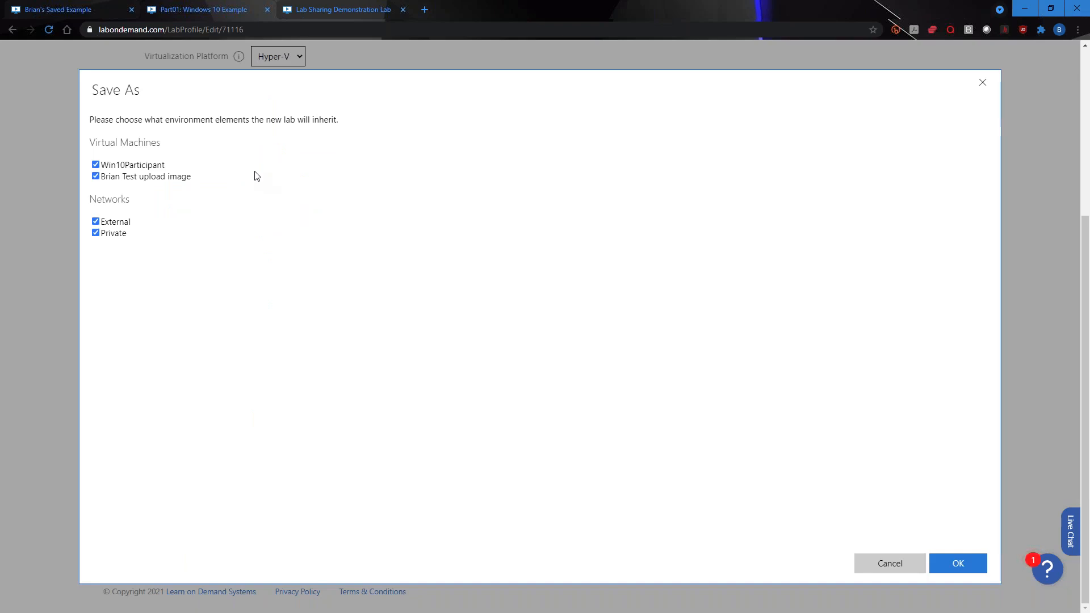
click(127, 178)
click(111, 237)
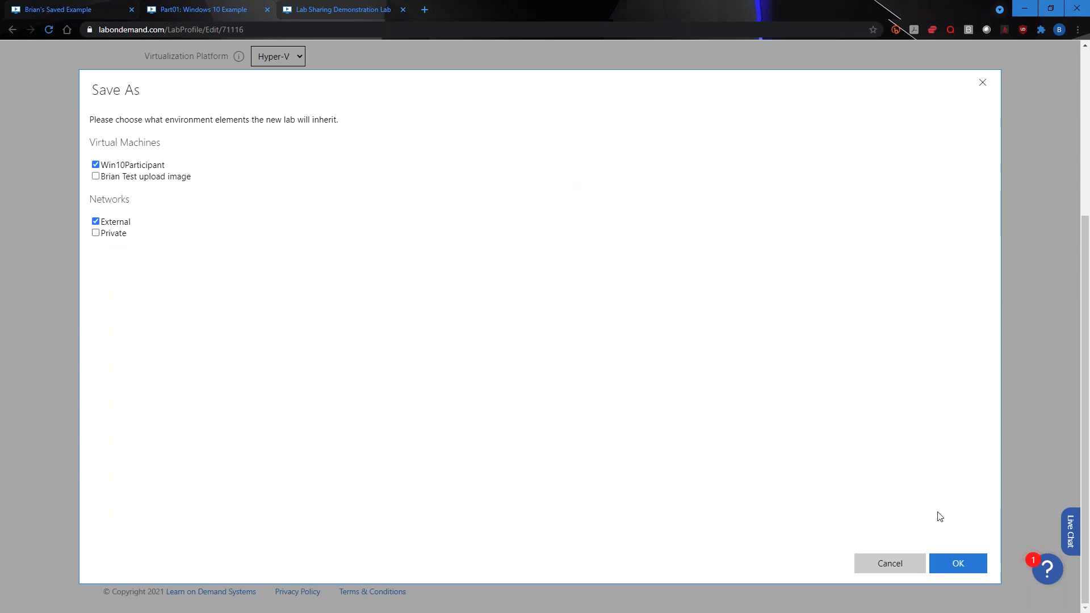
click(970, 568)
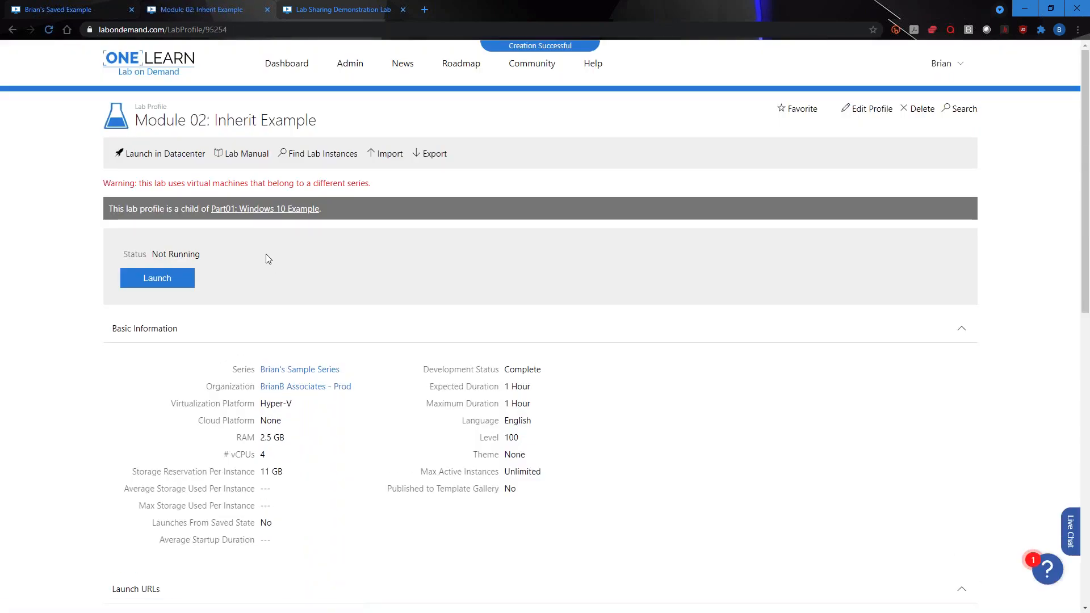
- Edit the Inherit Example profile, check its inherited networks, make Win10Participant the default selection and save without a note
click(872, 109)
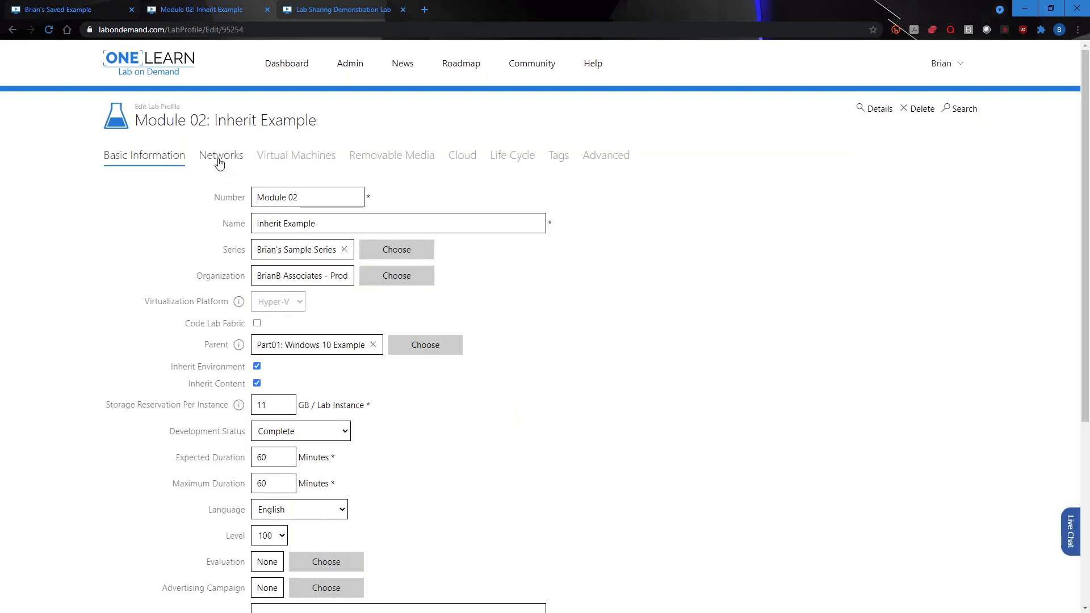
click(222, 157)
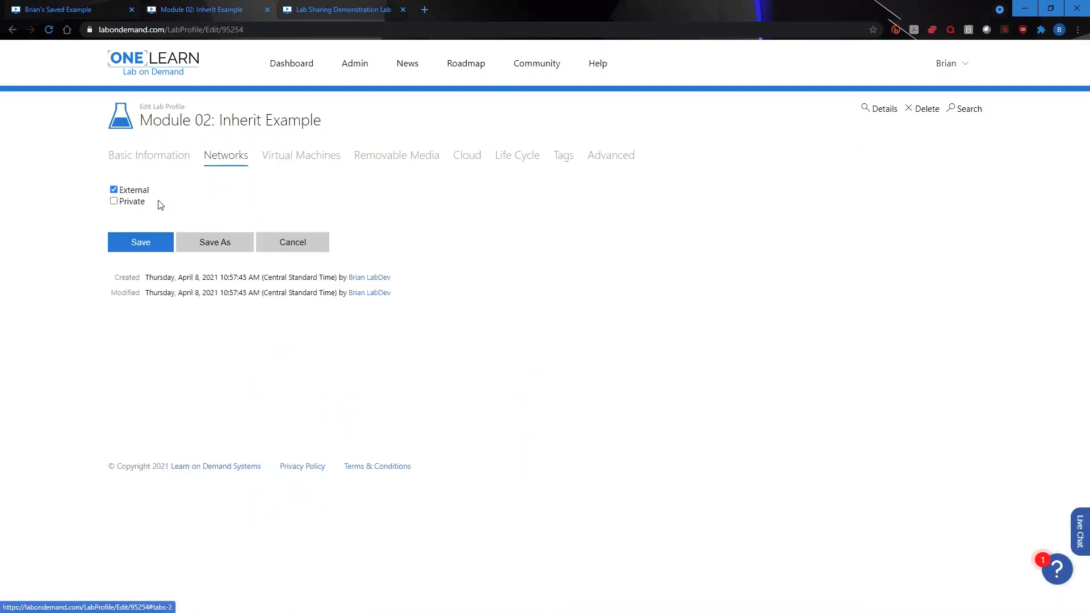
click(301, 155)
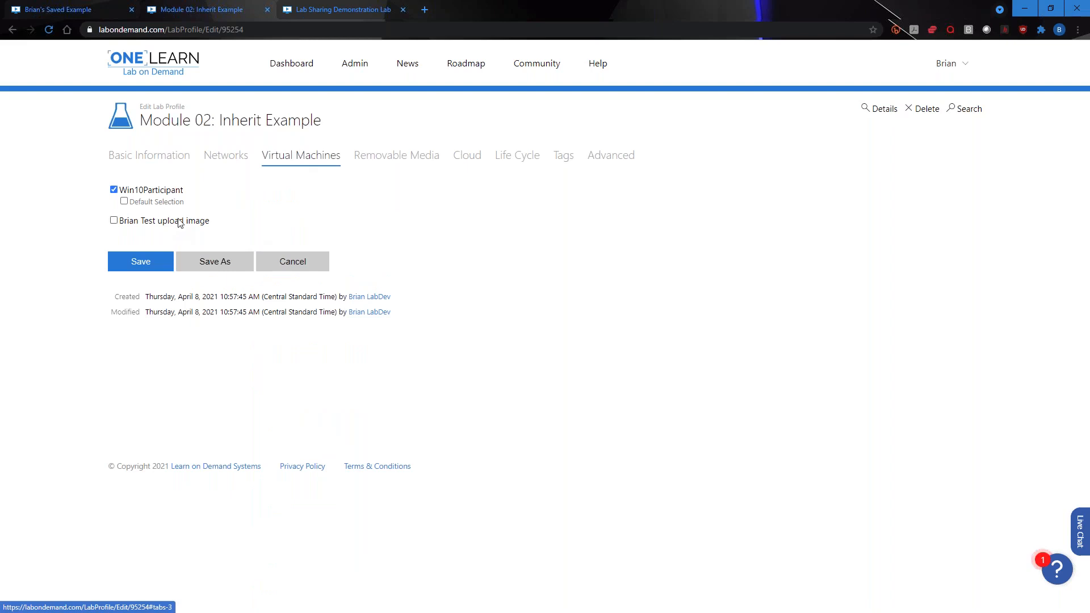
click(147, 203)
click(146, 265)
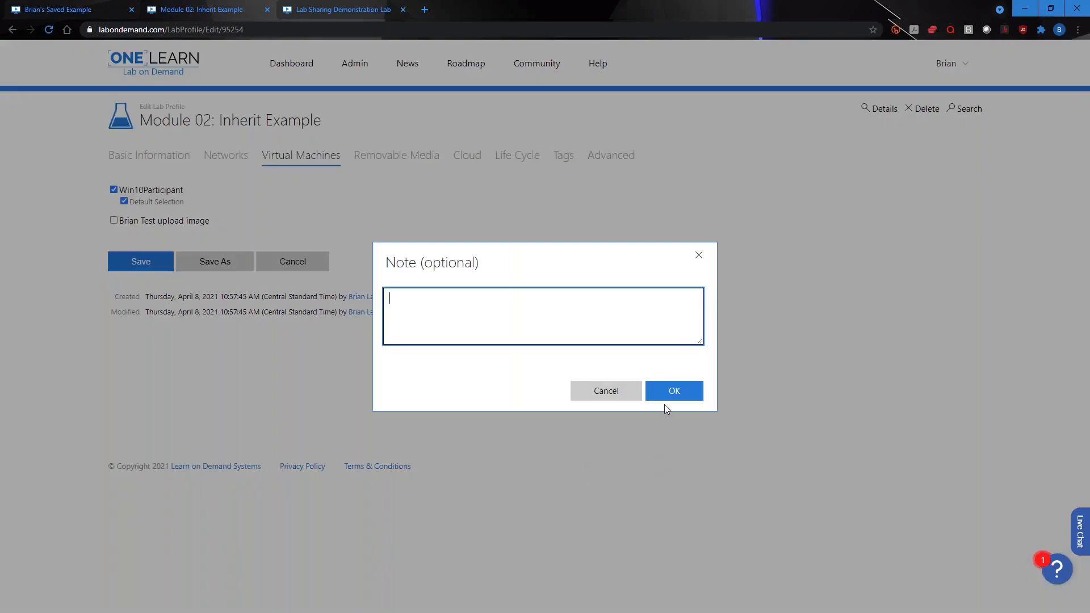
click(664, 390)
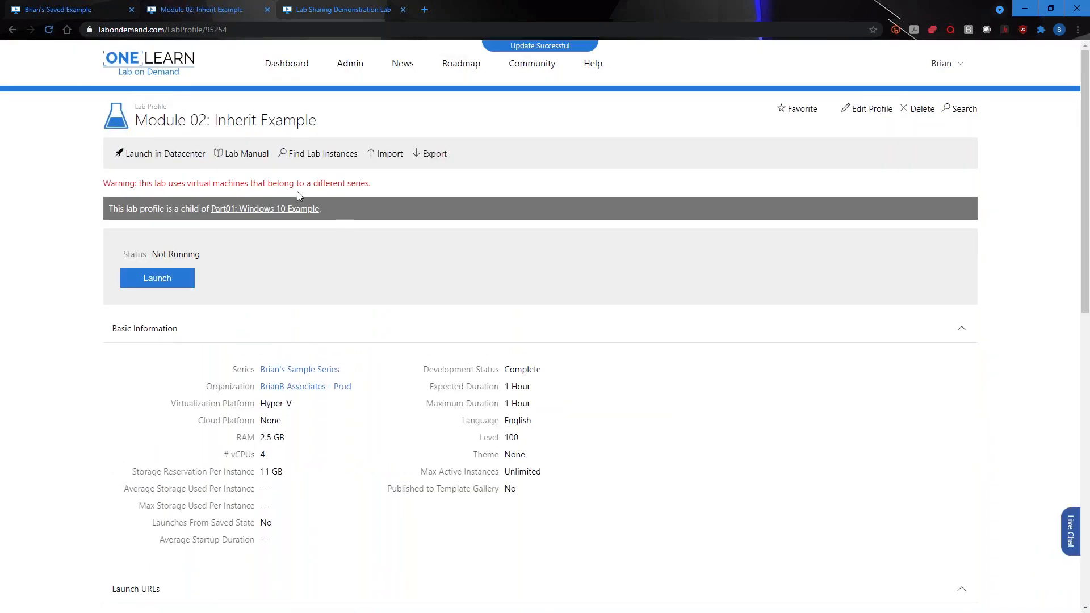
- Review the Inherit Example profile's child notice and open its parent lab profile
scroll(272, 279, down, 3)
scroll(272, 279, up, 3)
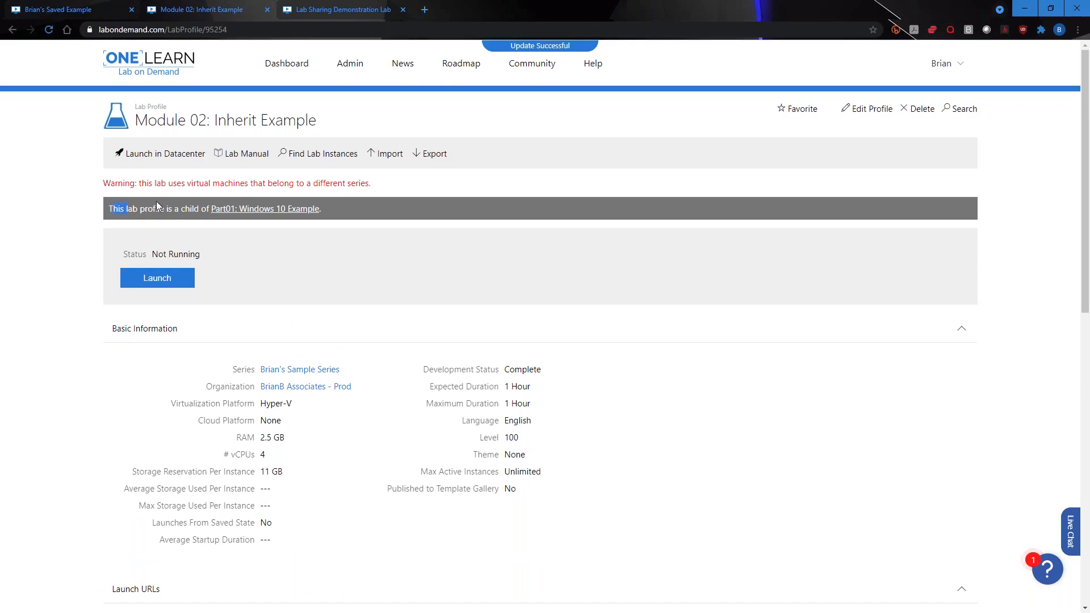
drag(158, 206, 194, 208)
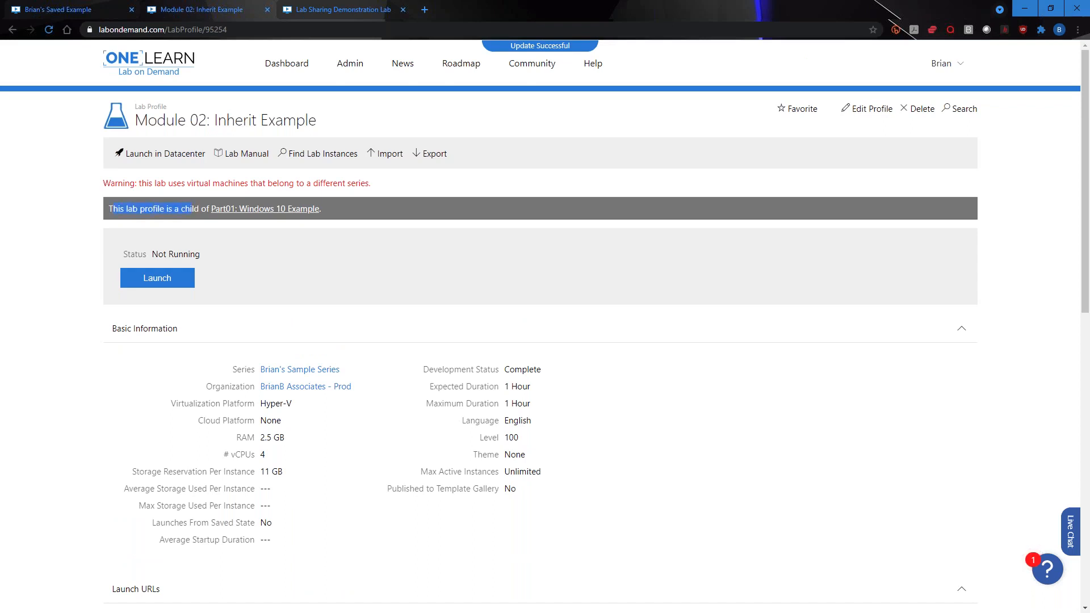
click(262, 211)
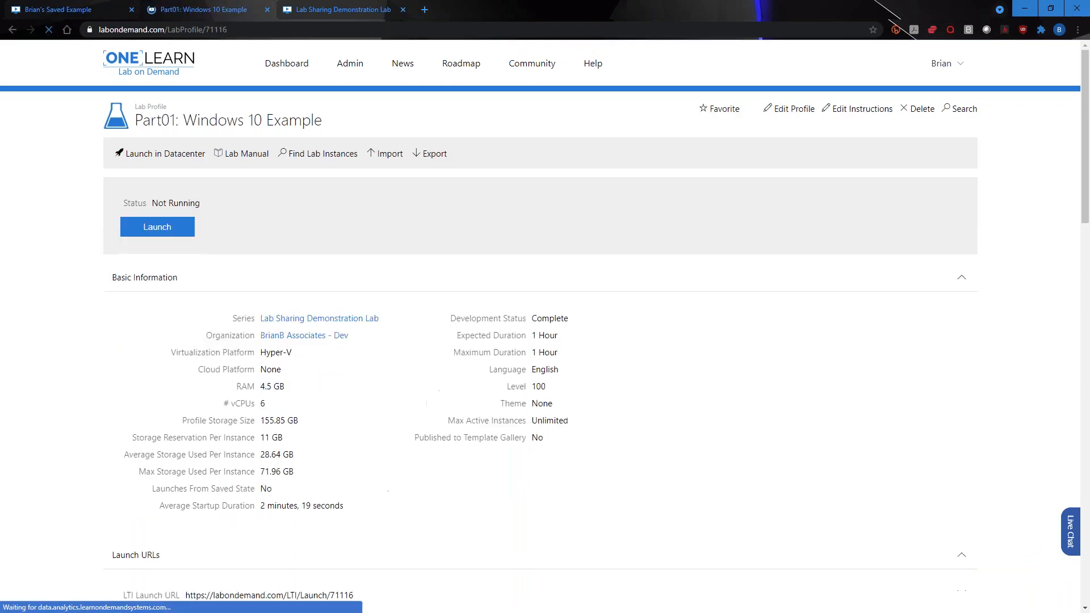
- Examine the parent profile's network and virtual machine settings in edit mode, then return to its details page
click(773, 109)
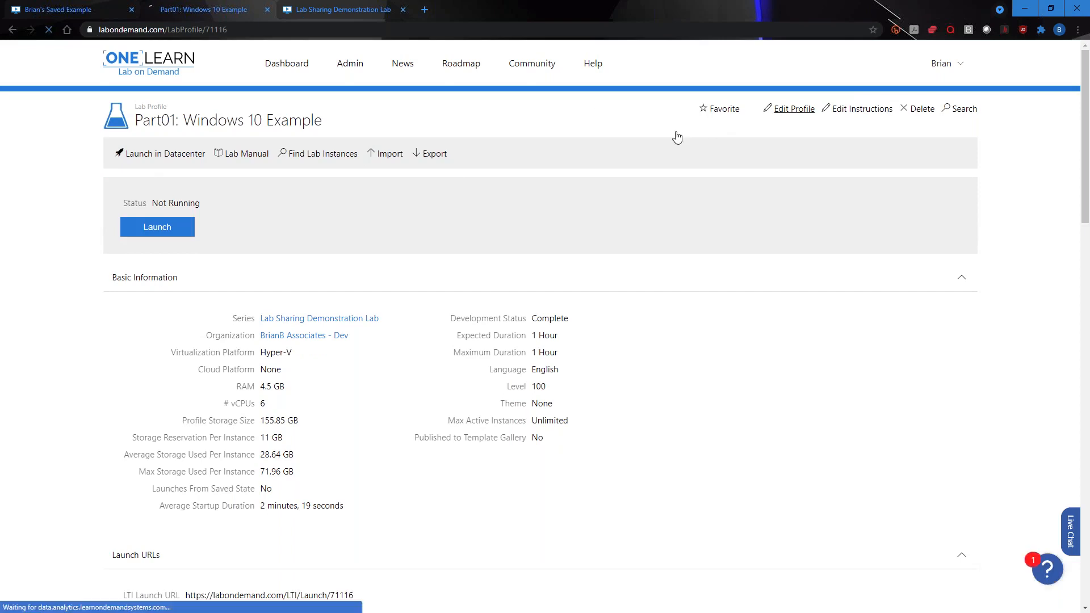
click(238, 166)
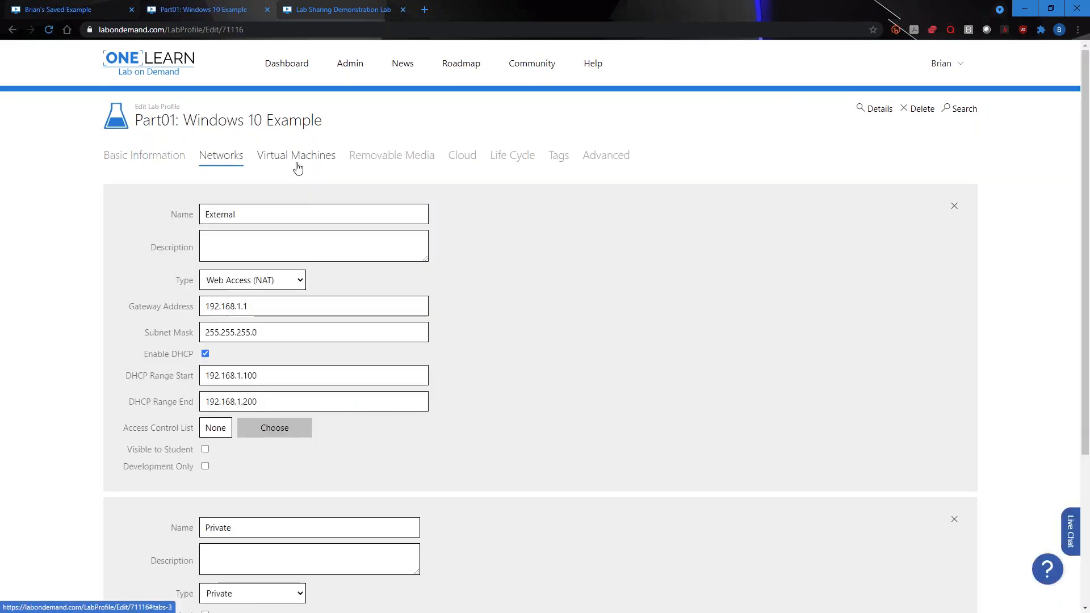
click(295, 170)
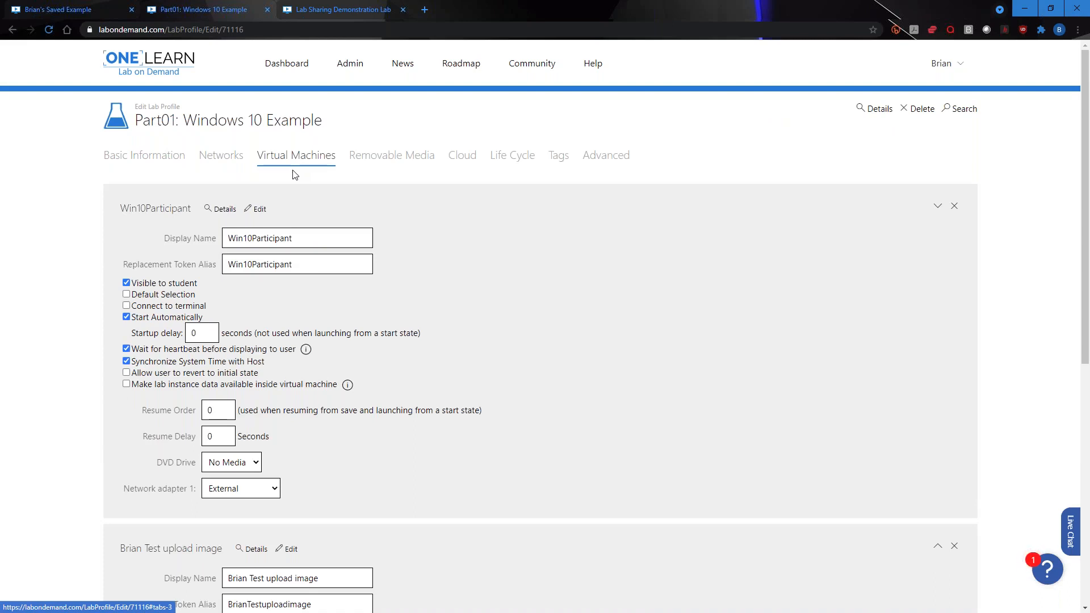
key(alt+Left)
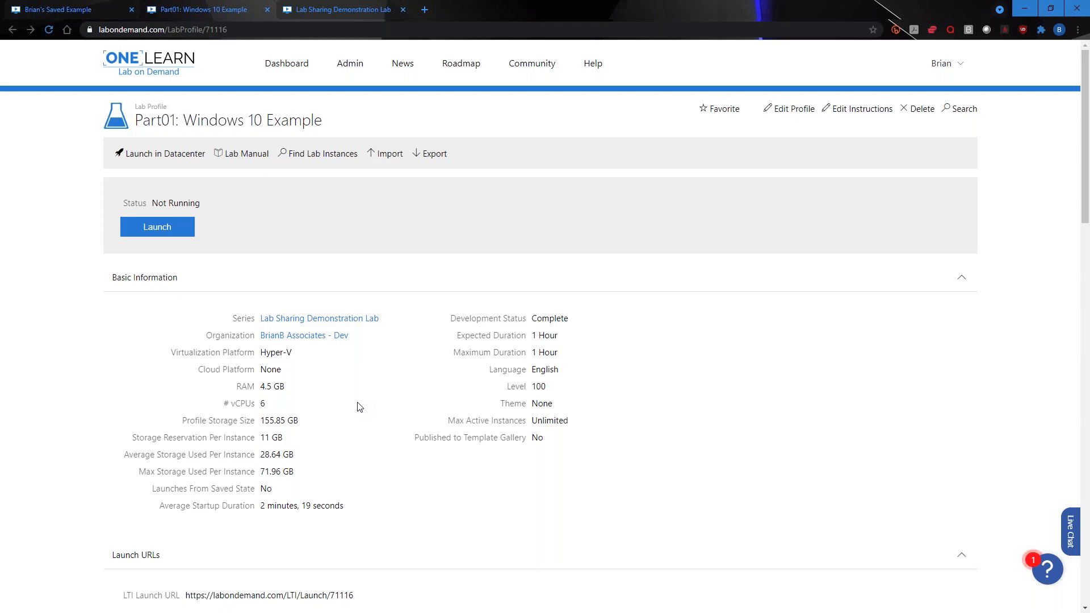
- Look over the open virtual machine and lab profile pages and examine the lab profiles listed in the Lab Sharing Demonstration Lab series
click(343, 10)
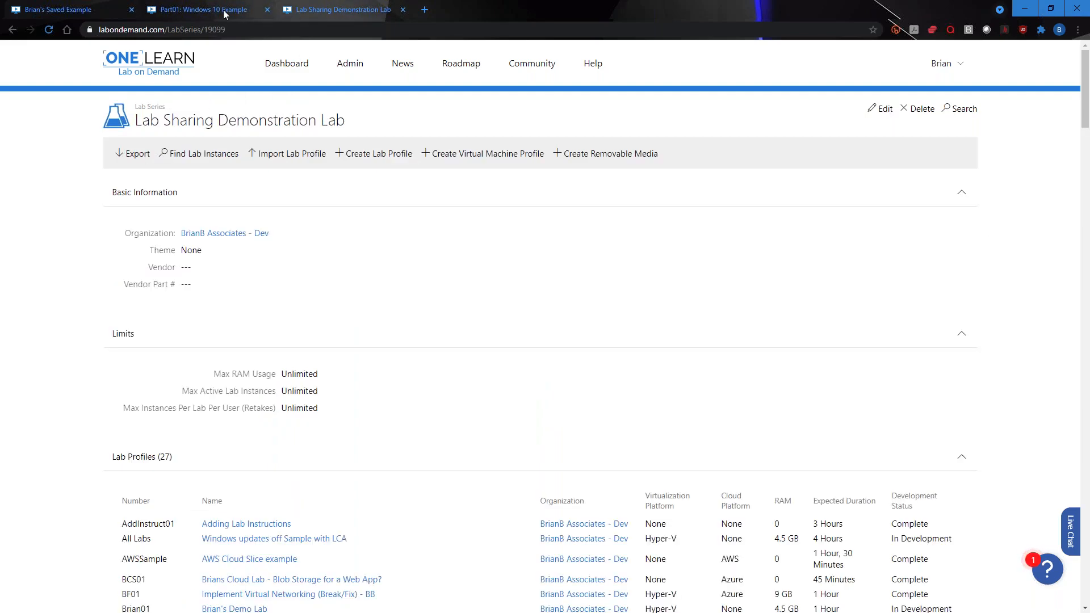
click(82, 10)
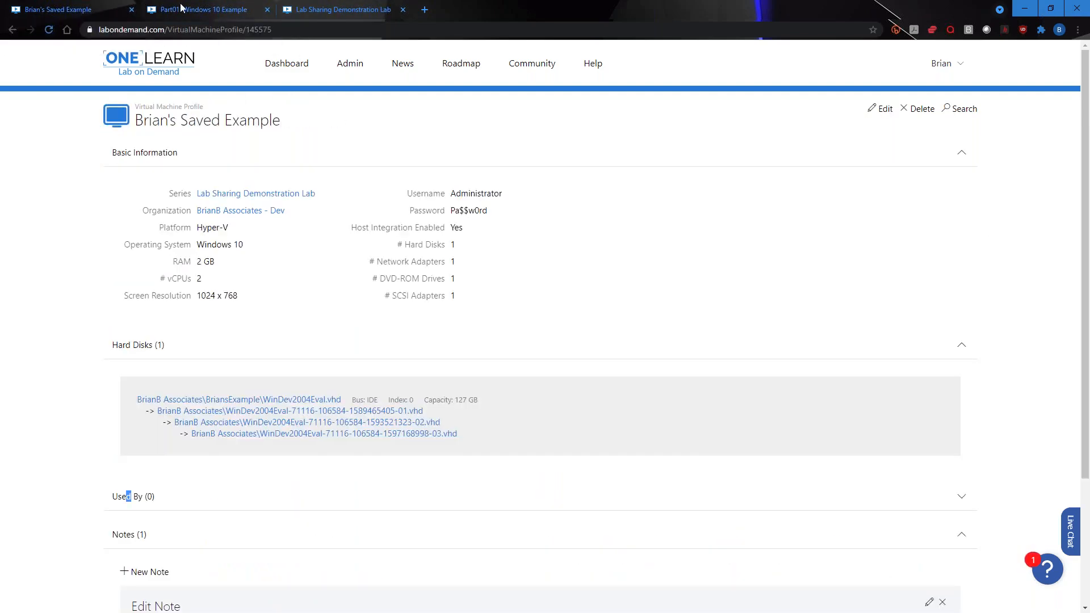
click(194, 9)
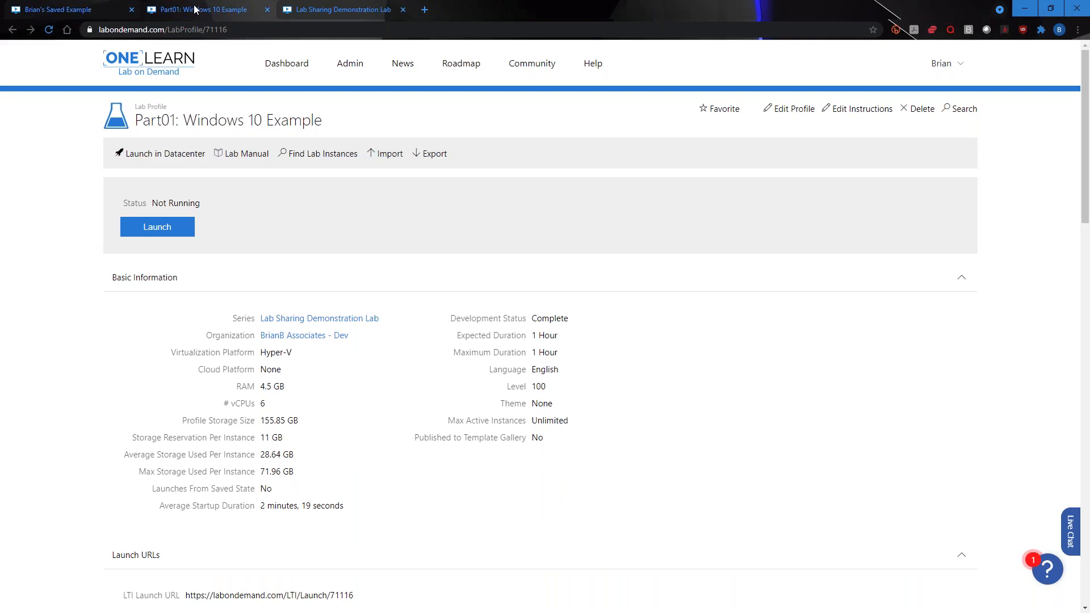
click(358, 10)
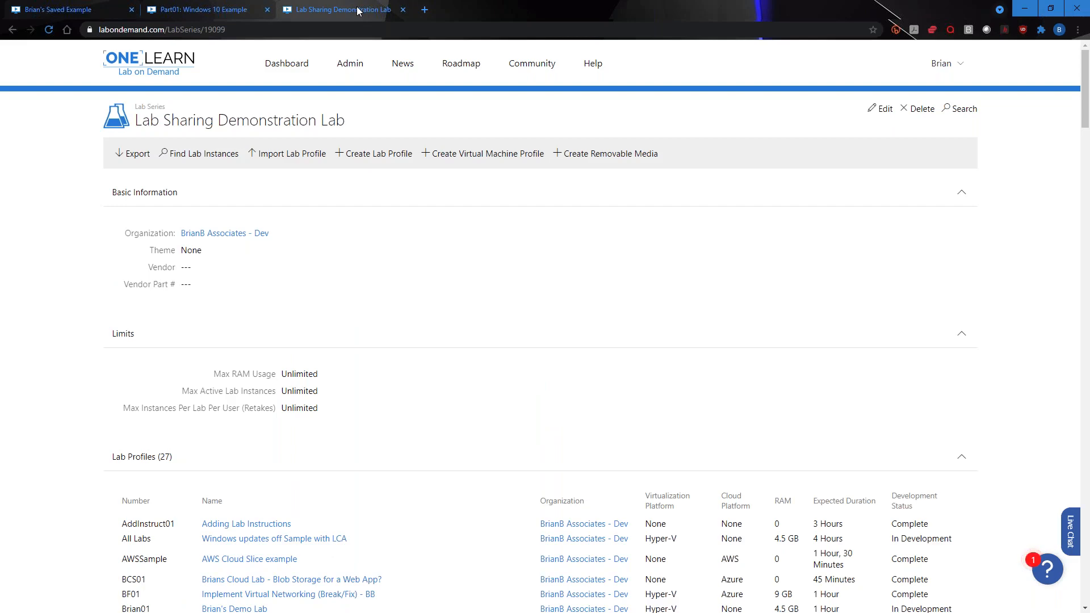
scroll(353, 224, down, 5)
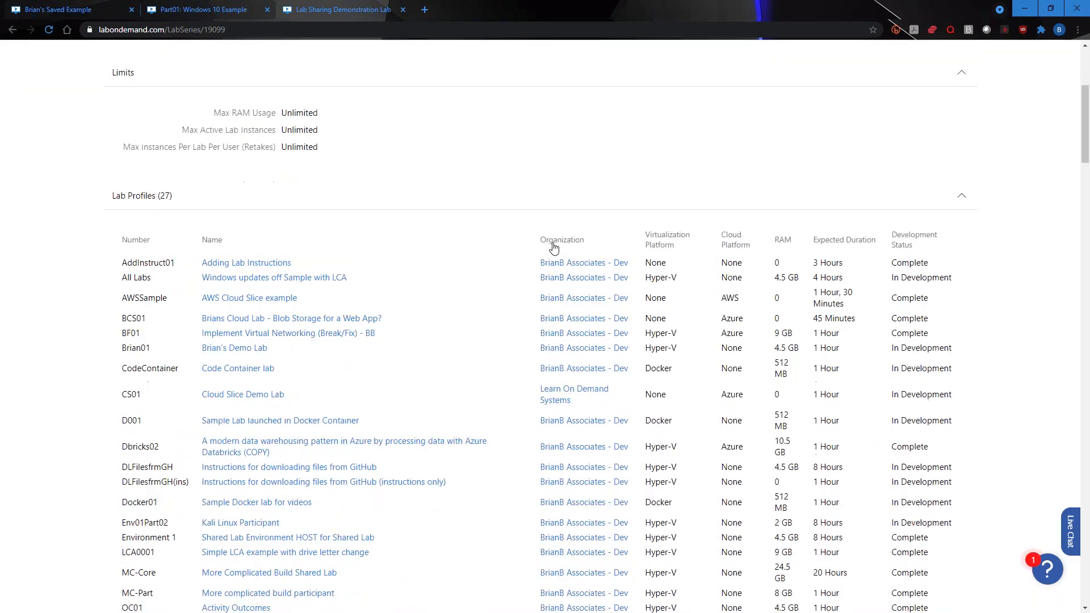
scroll(567, 250, down, 5)
scroll(925, 301, up, 3)
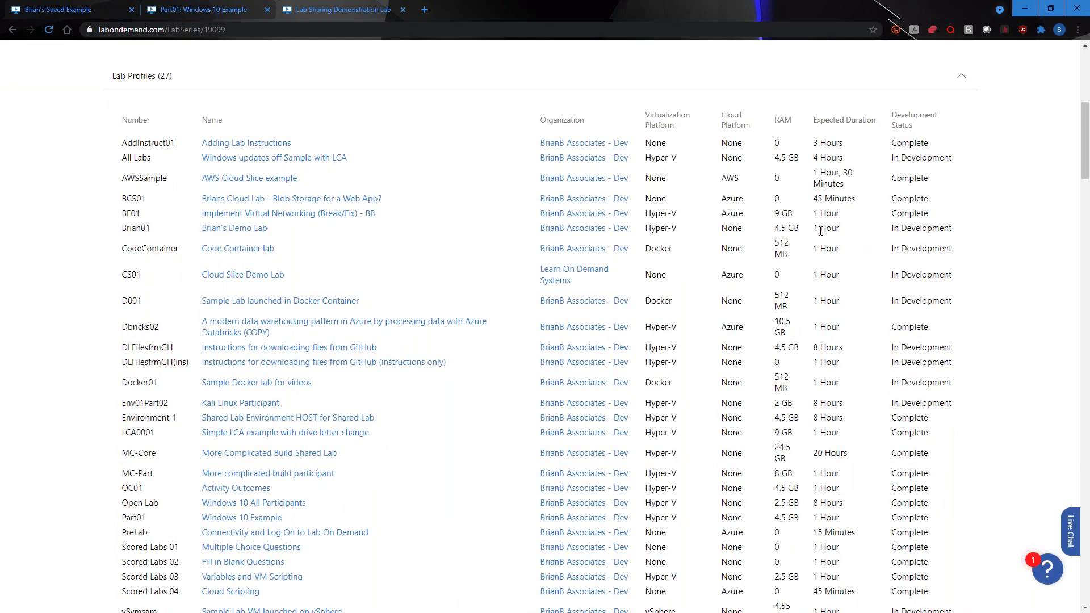
scroll(820, 231, up, 3)
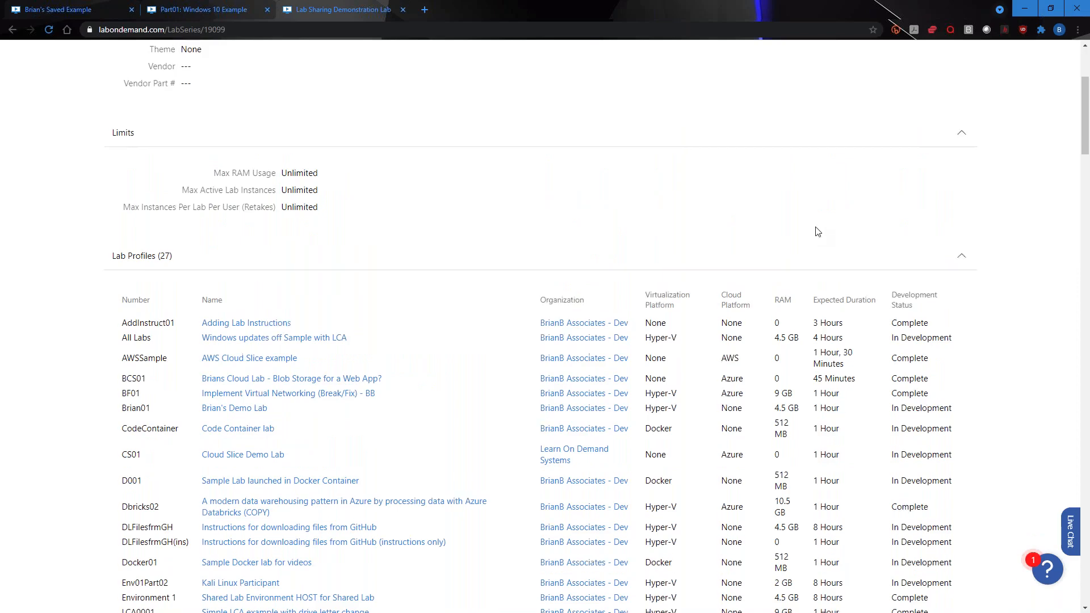
scroll(365, 178, up, 4)
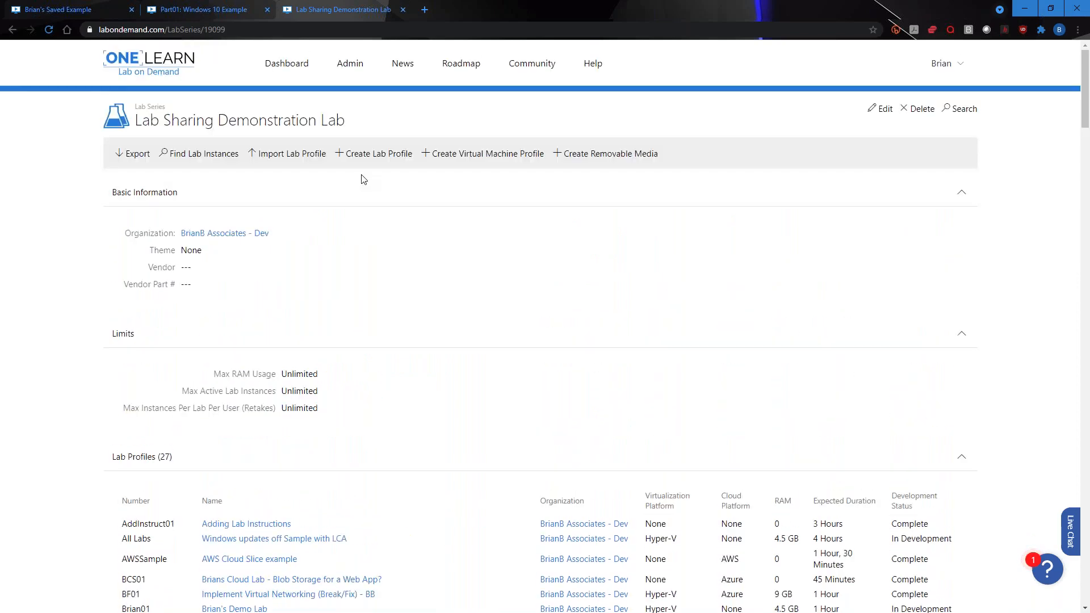
- Start a Save As copy of the Lab Sharing Demonstration Lab series and name it Webinar Final Production Lab Series
click(881, 110)
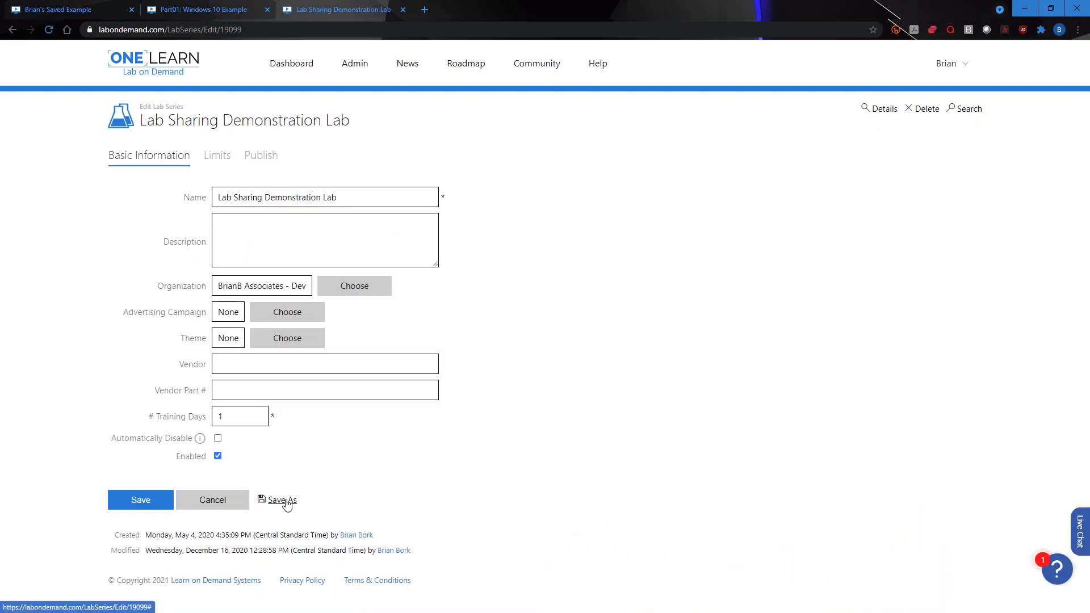
click(276, 502)
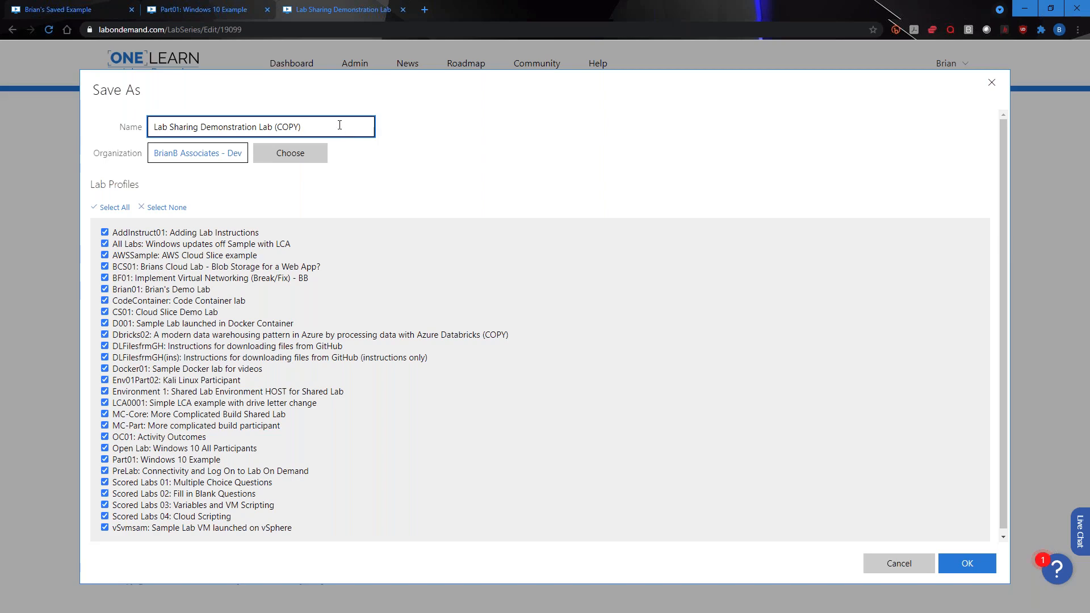
drag(333, 124, 2, 123)
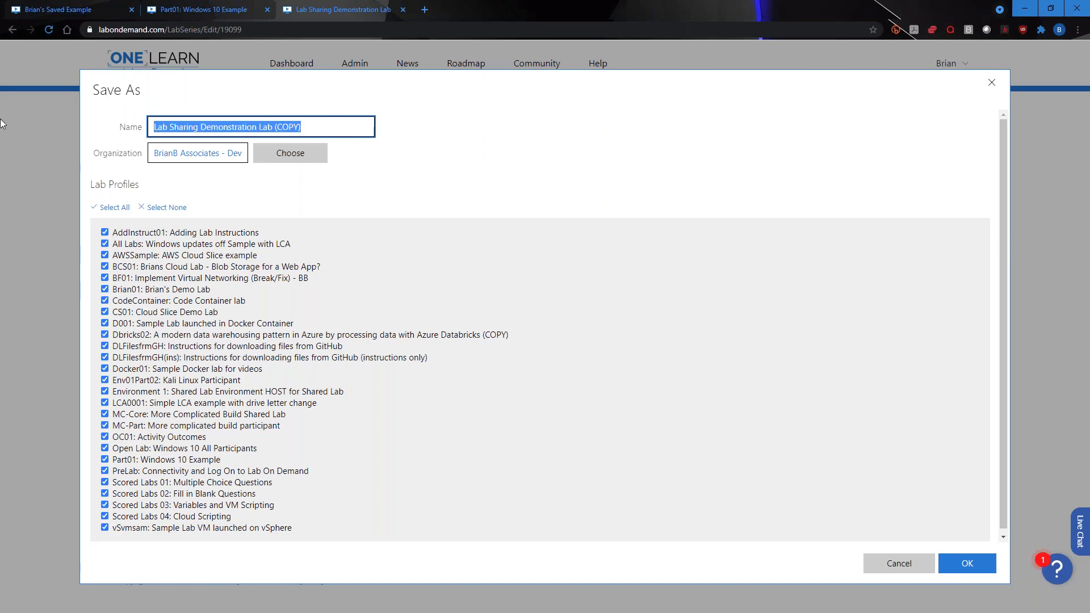
text(W)
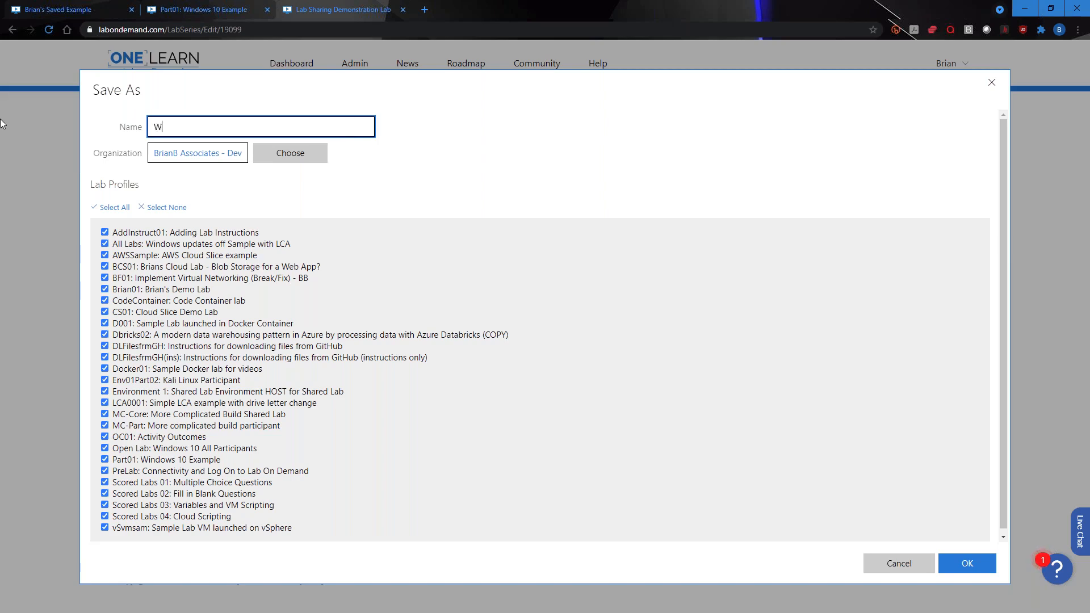
text(ebinar Final Production Lab S)
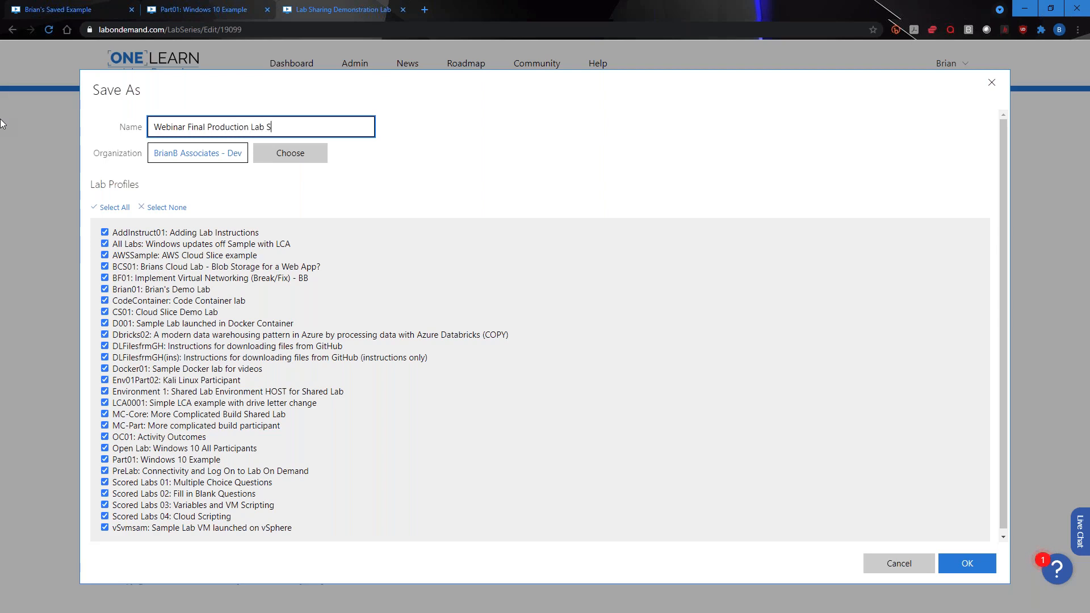
text(eries)
- Assign the series copy to the BrianB Associates - Prod organization
click(307, 155)
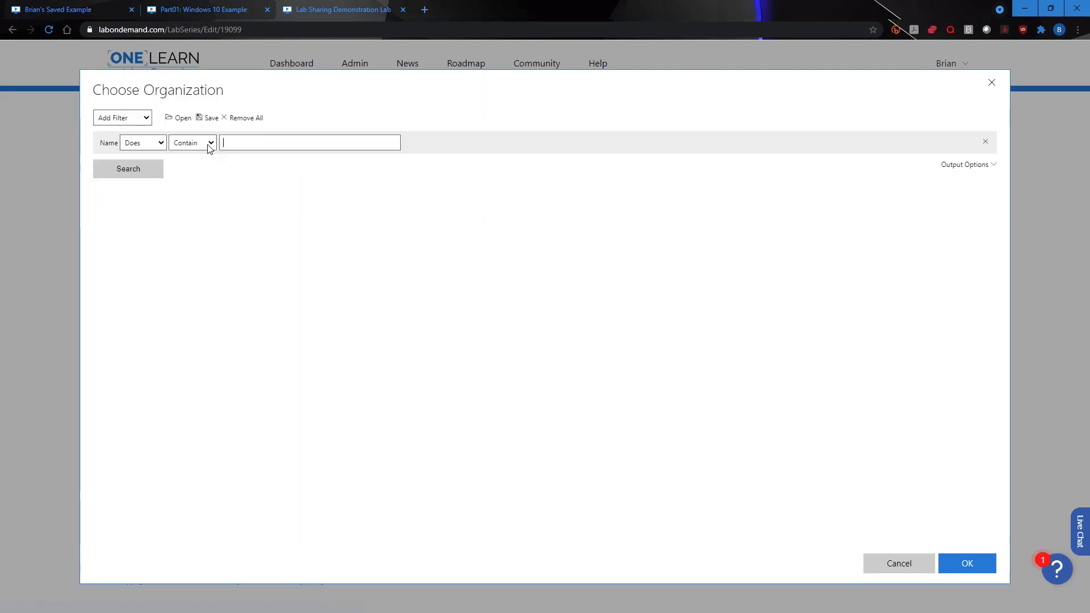
click(128, 169)
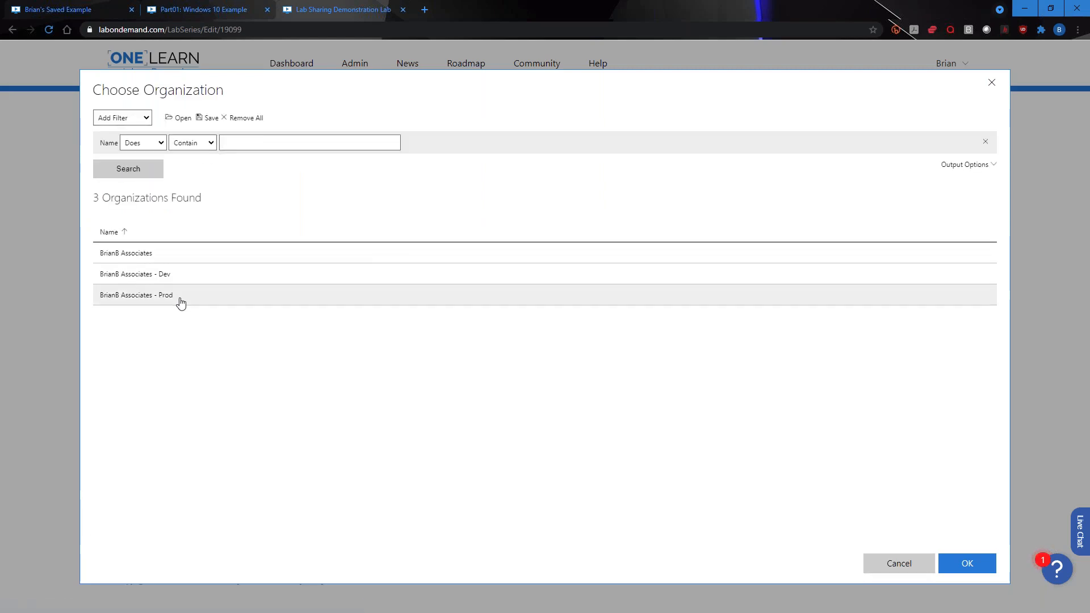
click(177, 299)
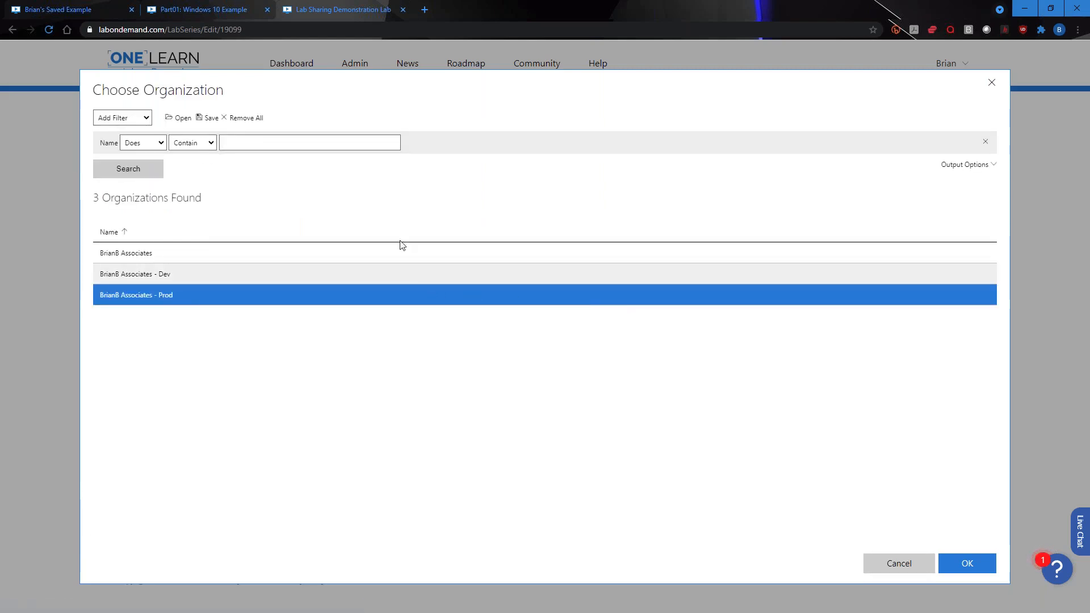
click(973, 564)
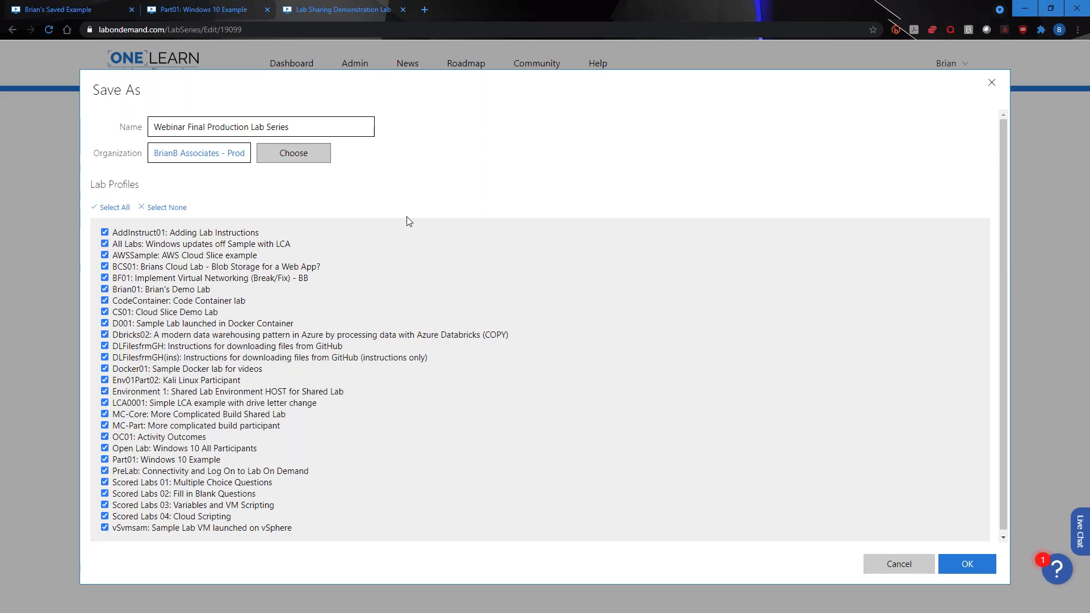
- Include only the Part01: Windows 10 Example and Open Lab: Windows 10 All Participants profiles and create the series copy
scroll(431, 388, down, 1)
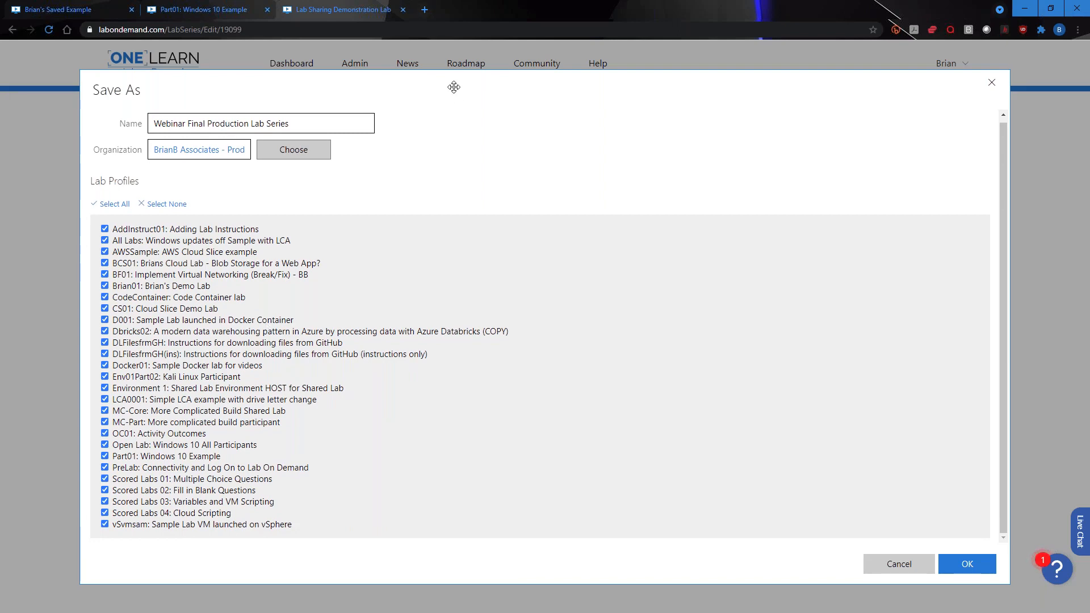
drag(69, 186, 448, 90)
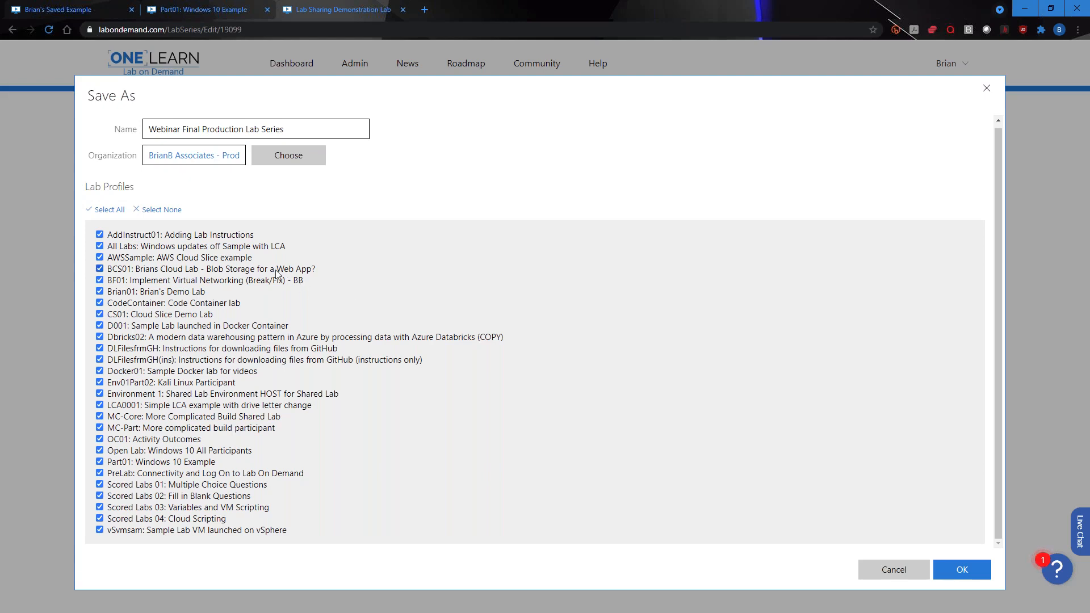
click(156, 212)
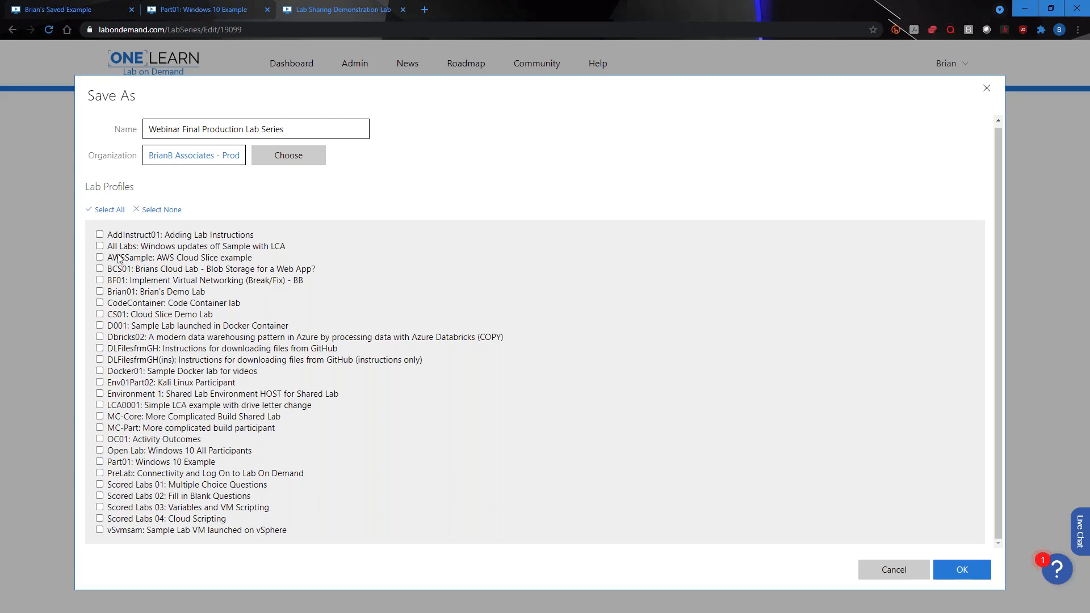
click(100, 463)
click(111, 454)
click(958, 575)
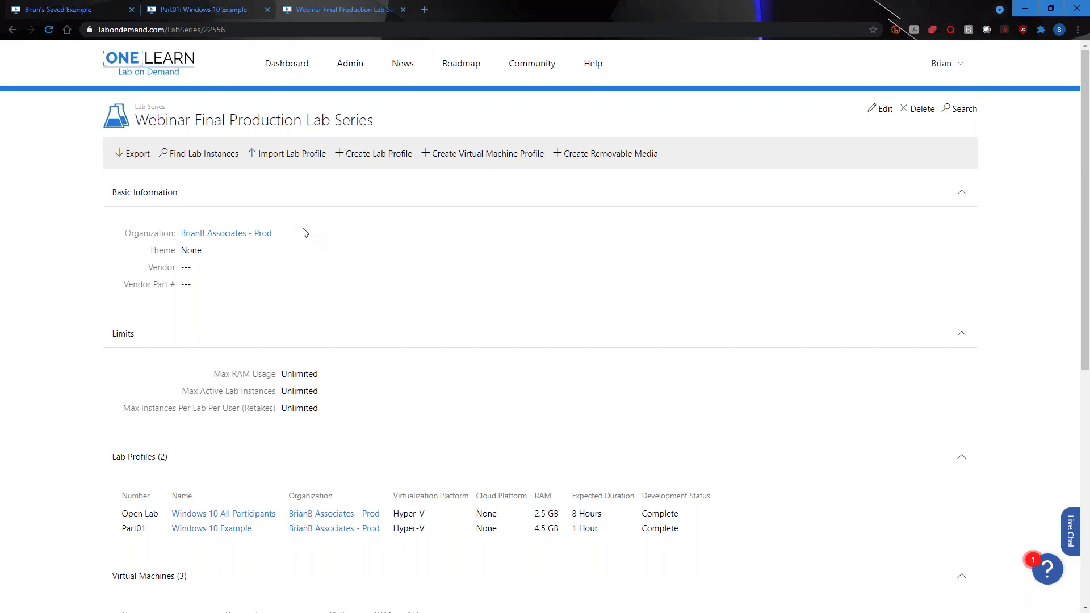
- Publish the Webinar Final Production Lab Series to the Career RockIT and LODS Training Management System API consumers, saving without a note
click(880, 113)
click(277, 164)
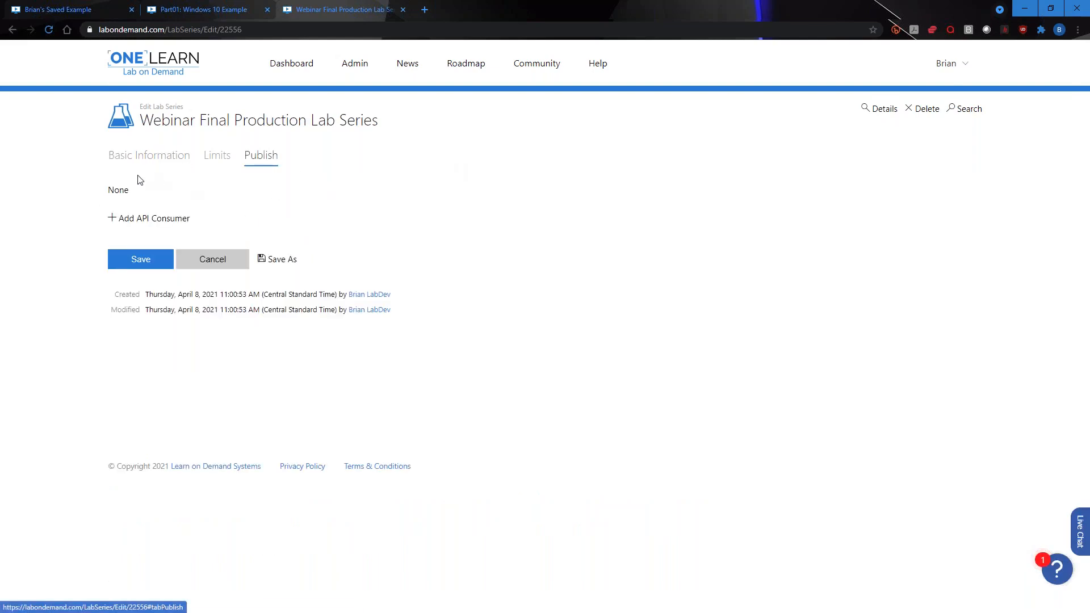
click(126, 159)
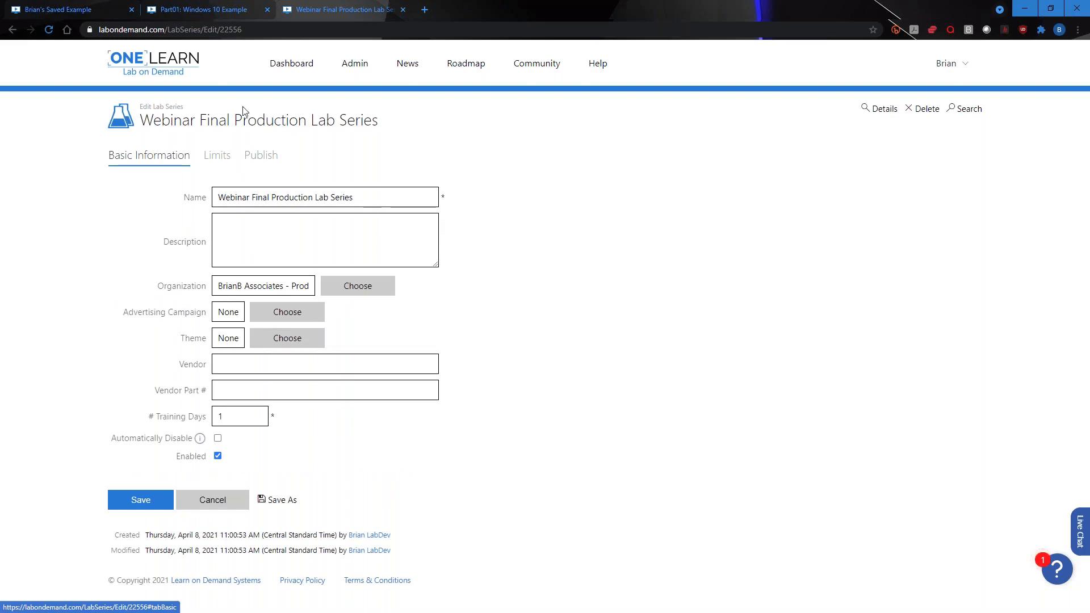
click(262, 161)
click(160, 225)
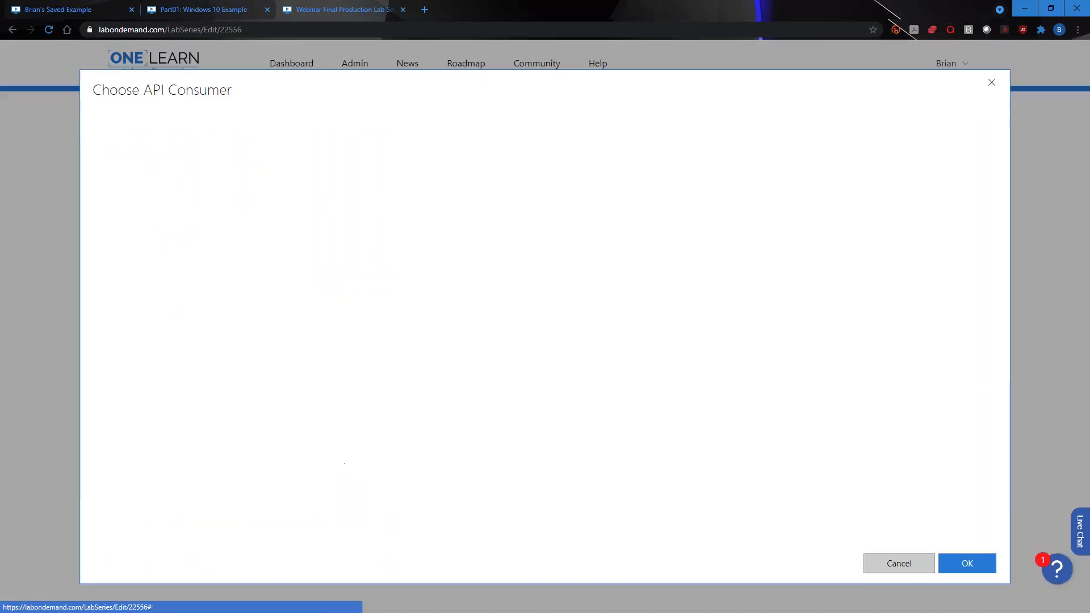
click(127, 174)
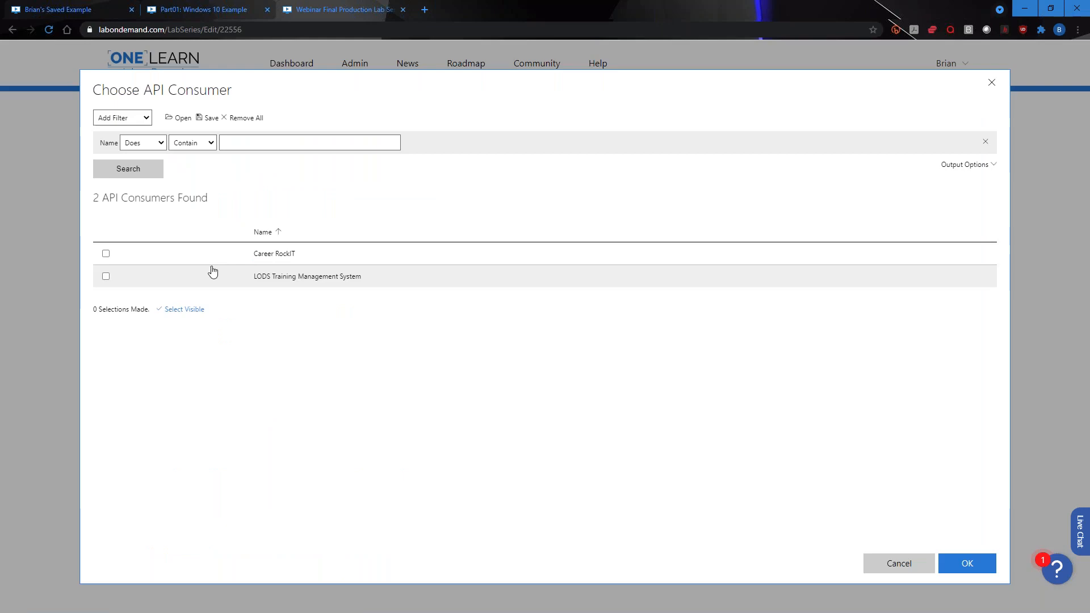
click(177, 257)
click(177, 276)
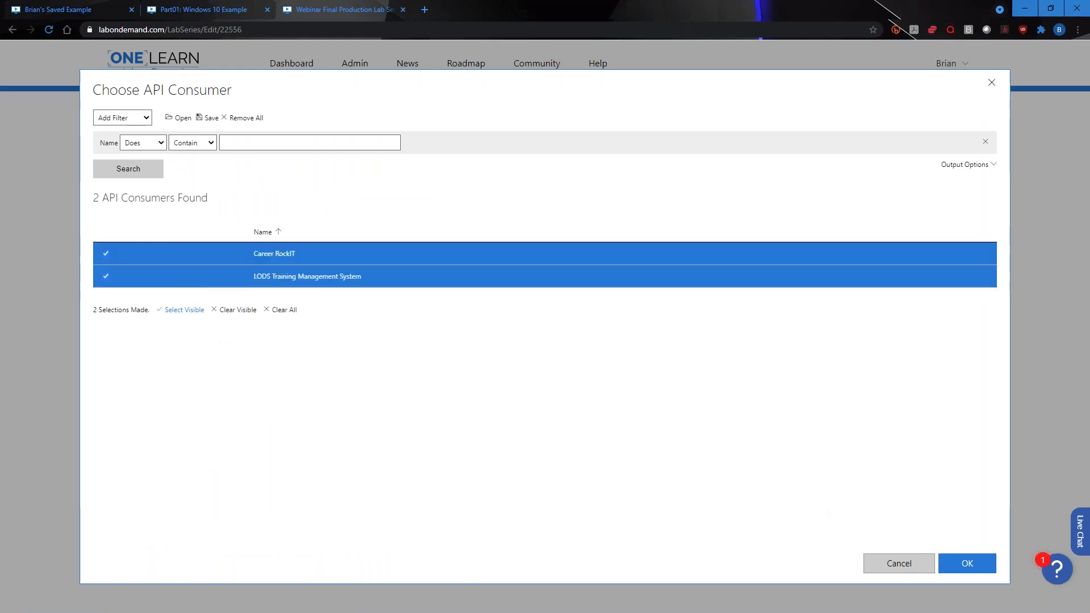
click(963, 569)
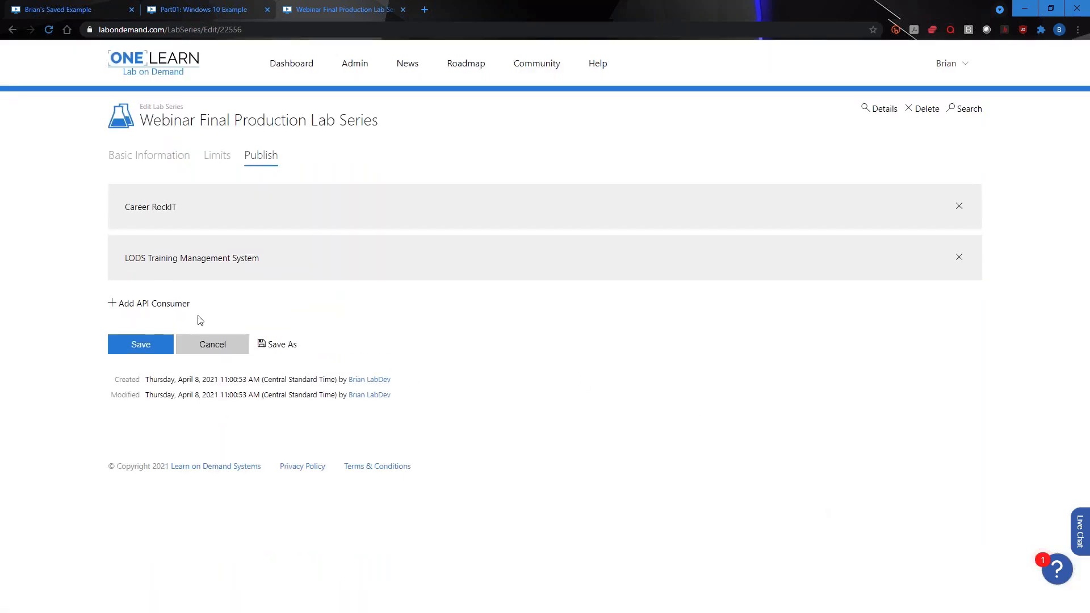
click(141, 342)
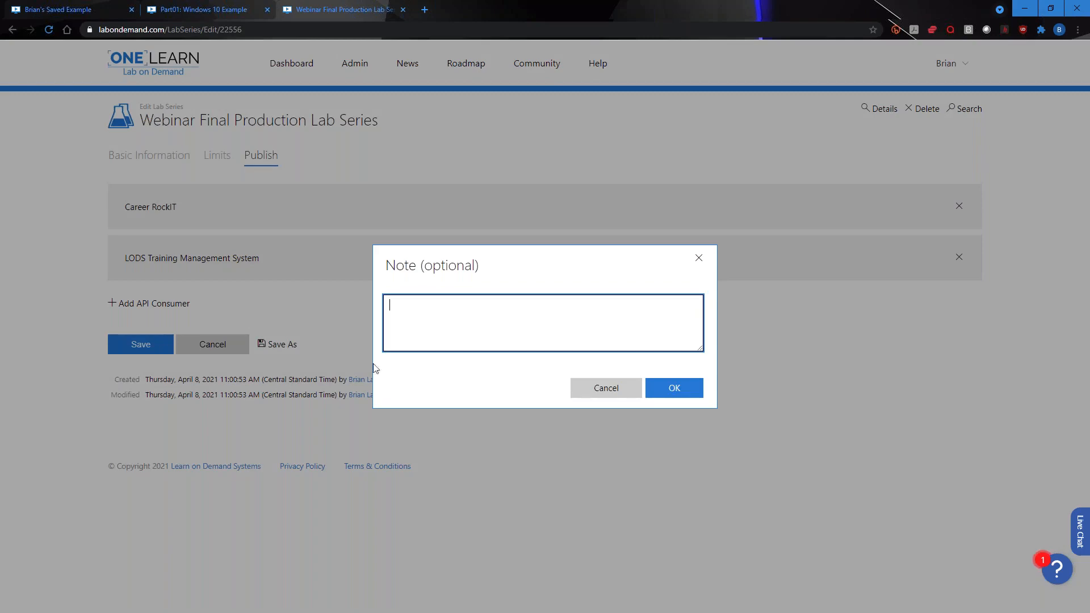
click(673, 388)
- Examine the new series' contents and both copied lab profiles, including the networks and virtual machines of Windows 10 Example
scroll(209, 233, down, 3)
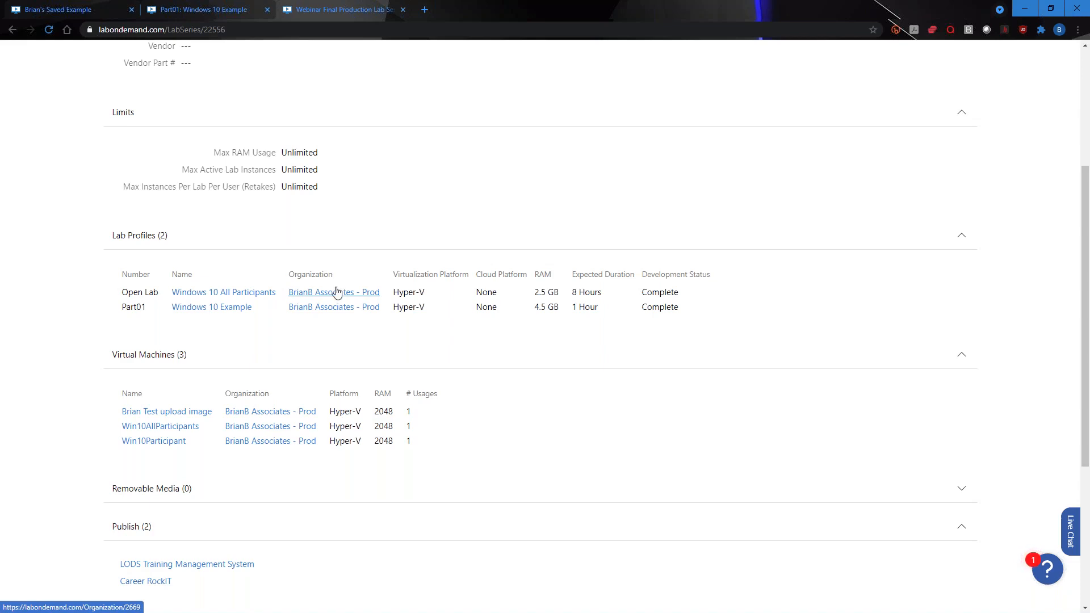
click(234, 294)
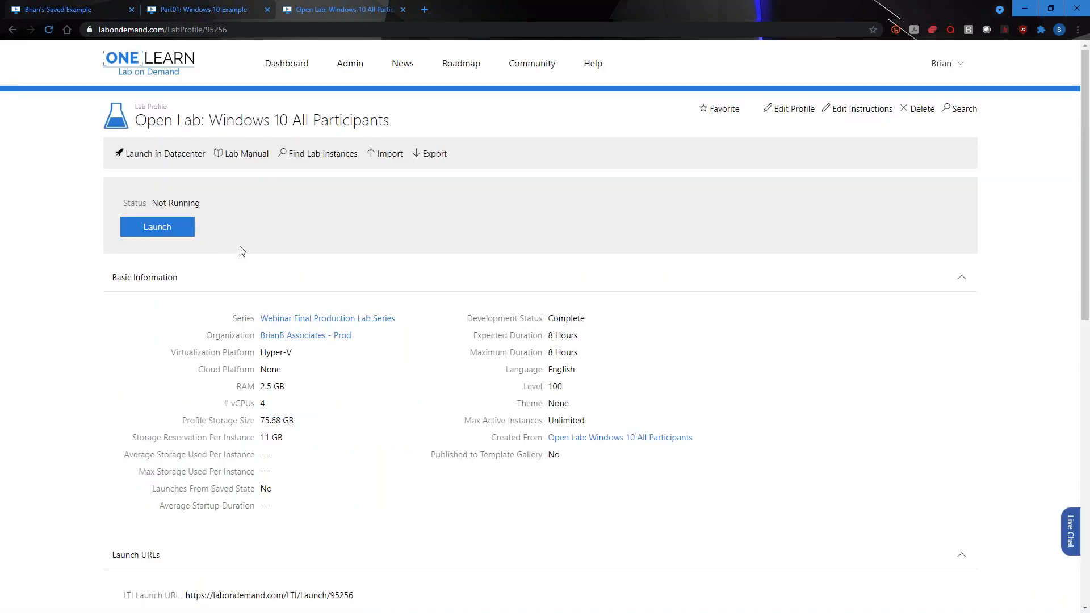
key(alt+Left)
click(213, 310)
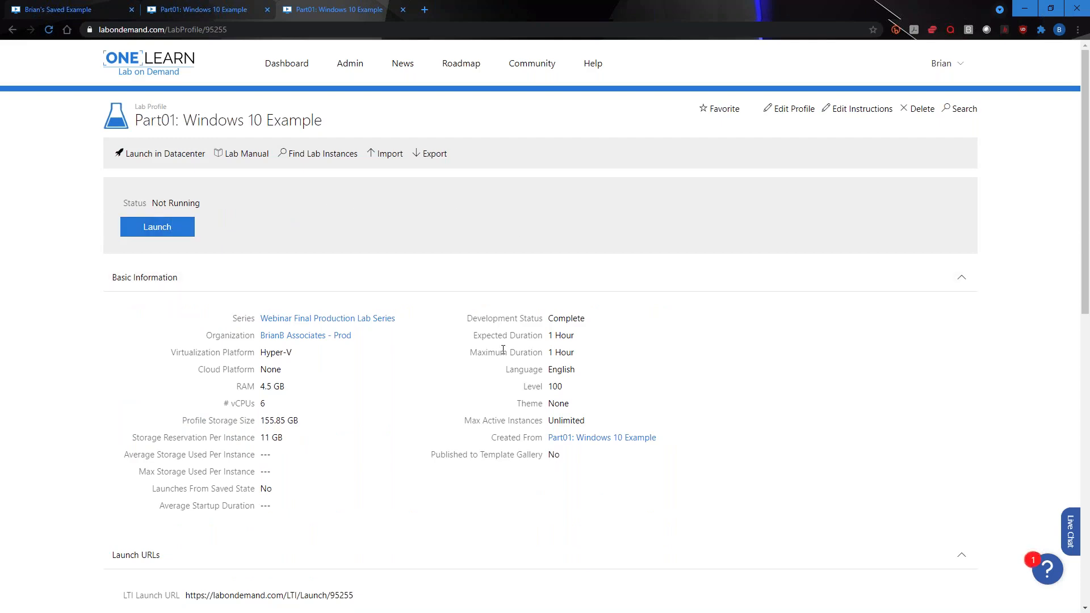
scroll(497, 360, down, 5)
scroll(497, 360, down, 3)
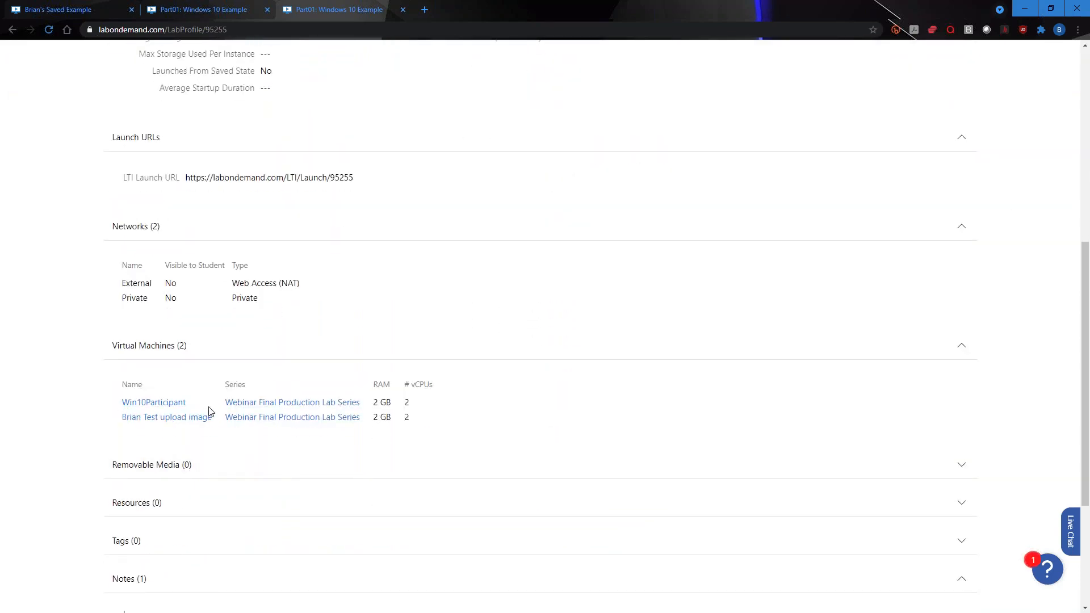
scroll(213, 393, up, 8)
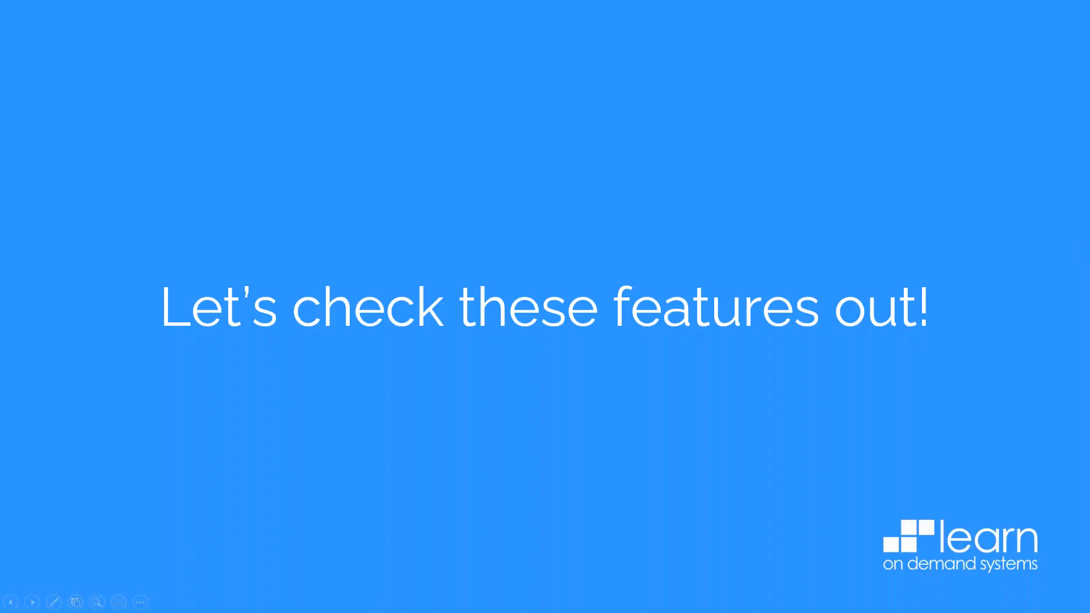
key(Right)
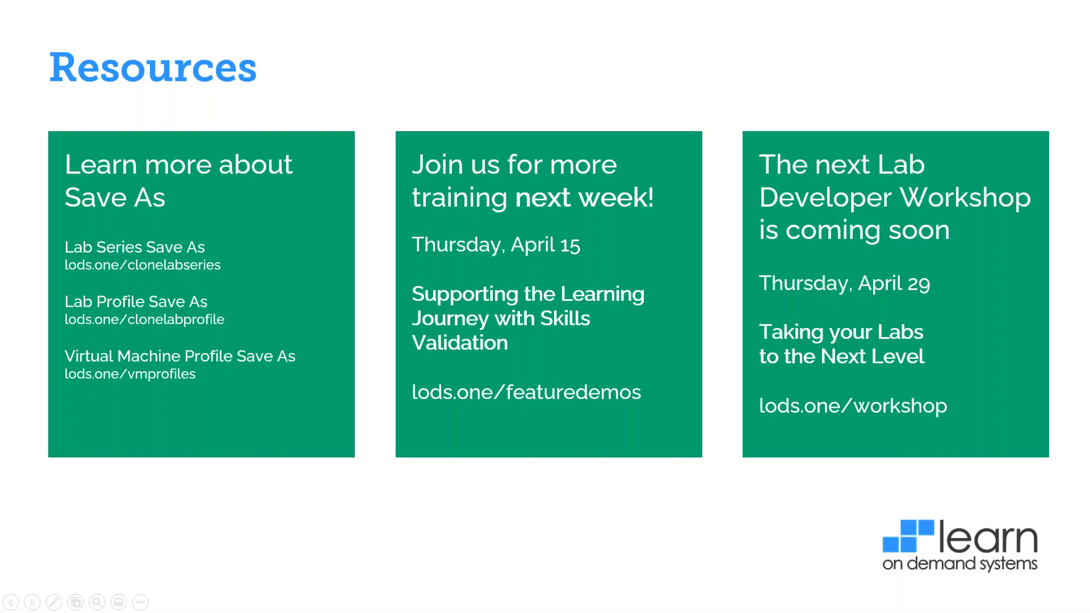